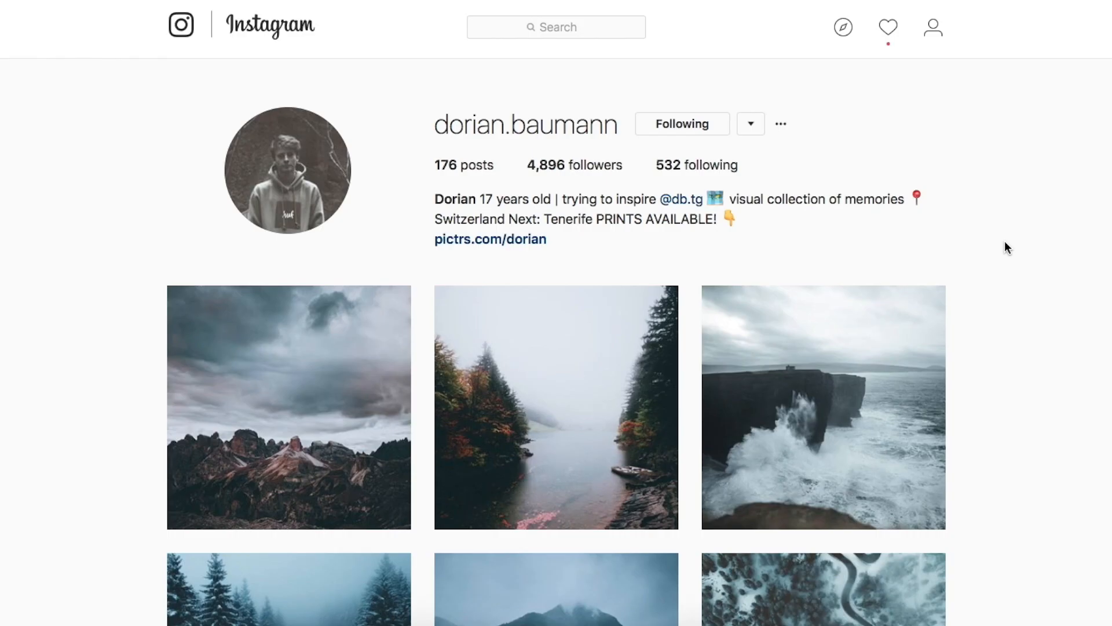
Examine the photographer's Instagram photo grid for the moody, blue-green editing style of the landscape shots.
scroll(1006, 243, down, 8)
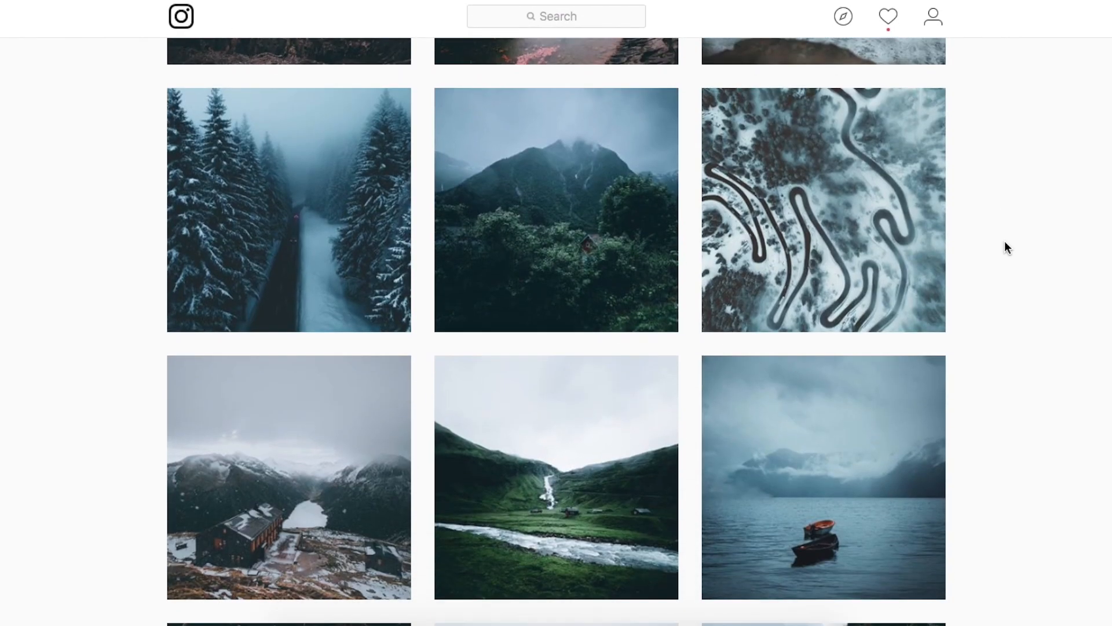
scroll(1005, 241, up, 5)
scroll(1005, 241, down, 4)
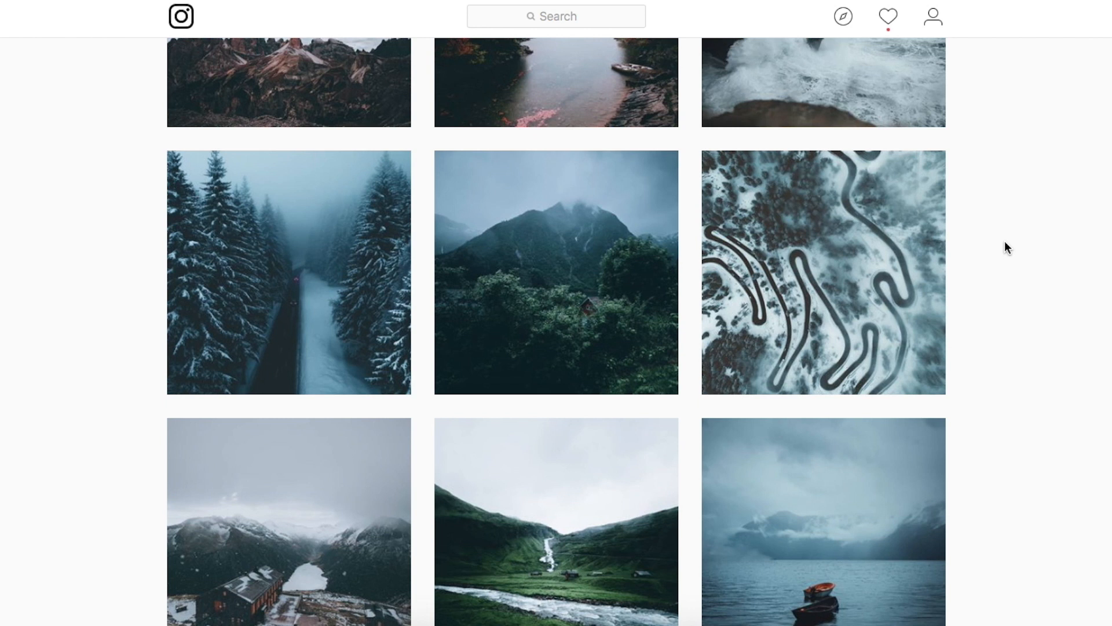
scroll(1005, 241, down, 4)
scroll(1005, 241, up, 2)
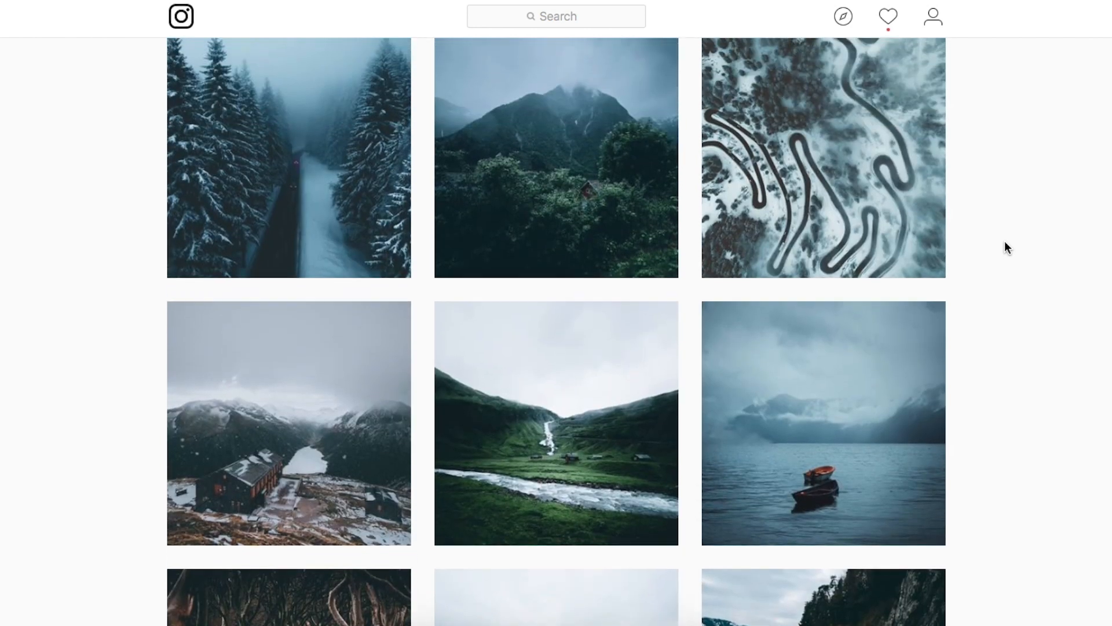
scroll(1005, 241, down, 7)
scroll(1005, 241, down, 5)
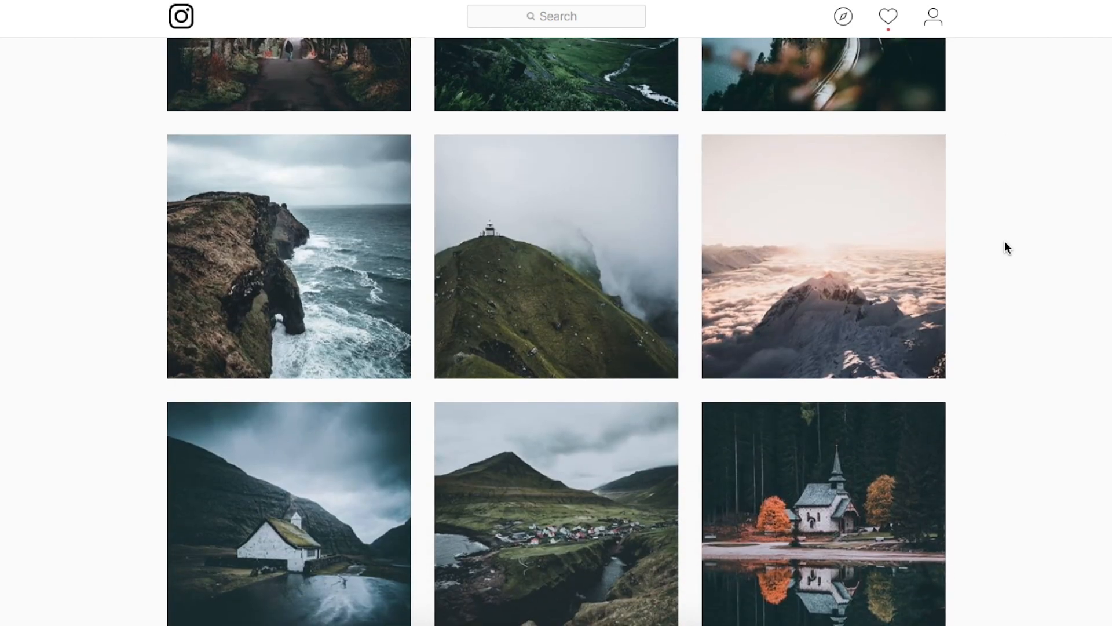
scroll(1005, 242, down, 6)
scroll(1004, 241, down, 3)
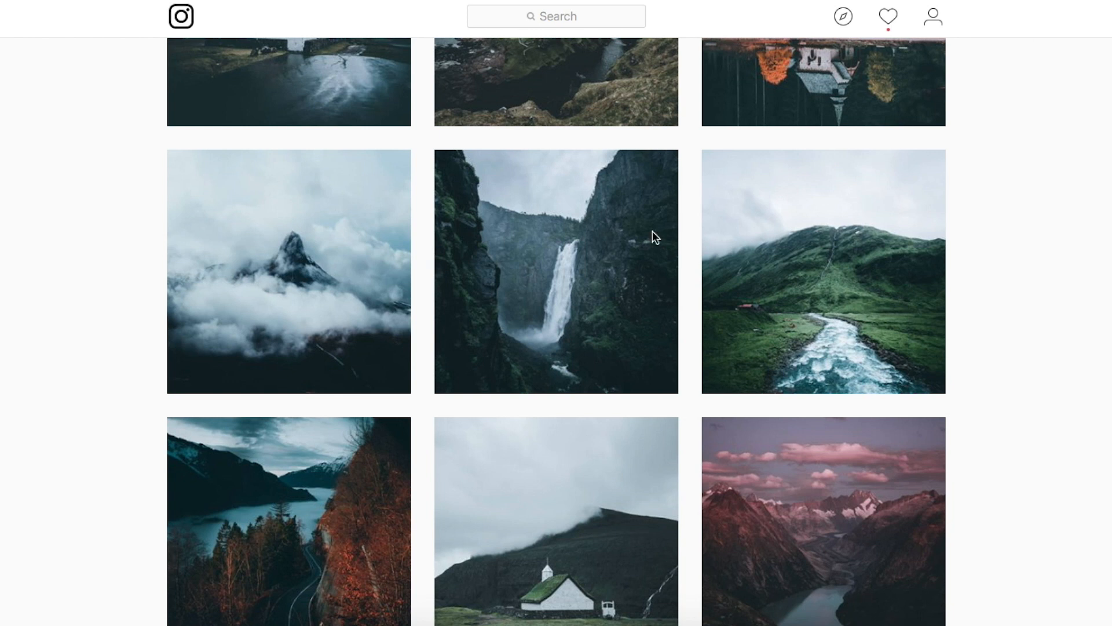
scroll(804, 106, up, 20)
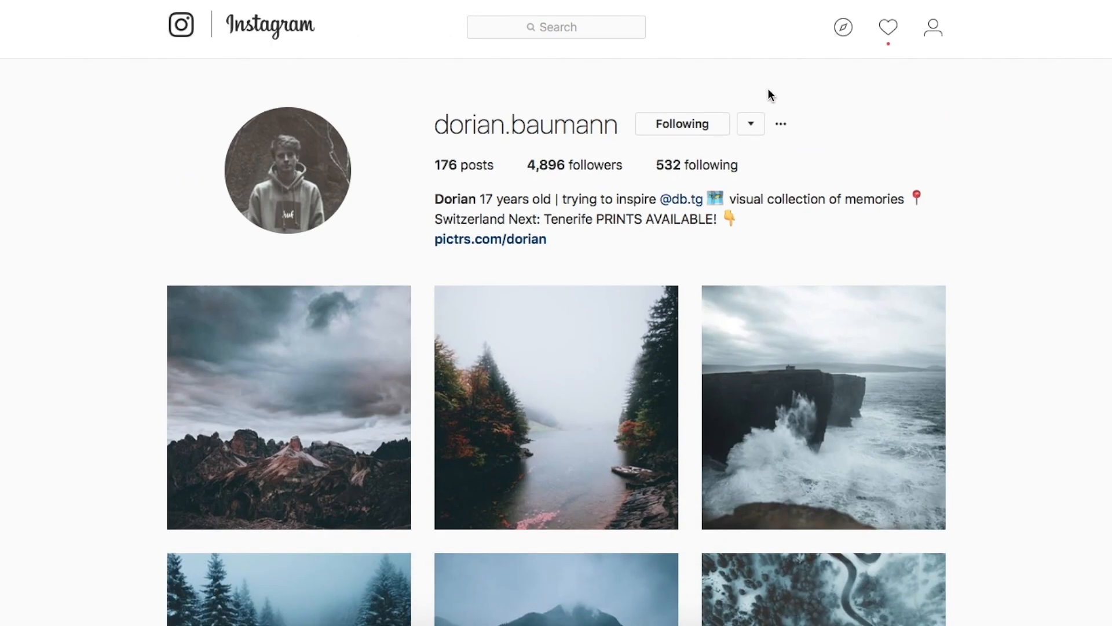
scroll(833, 136, down, 4)
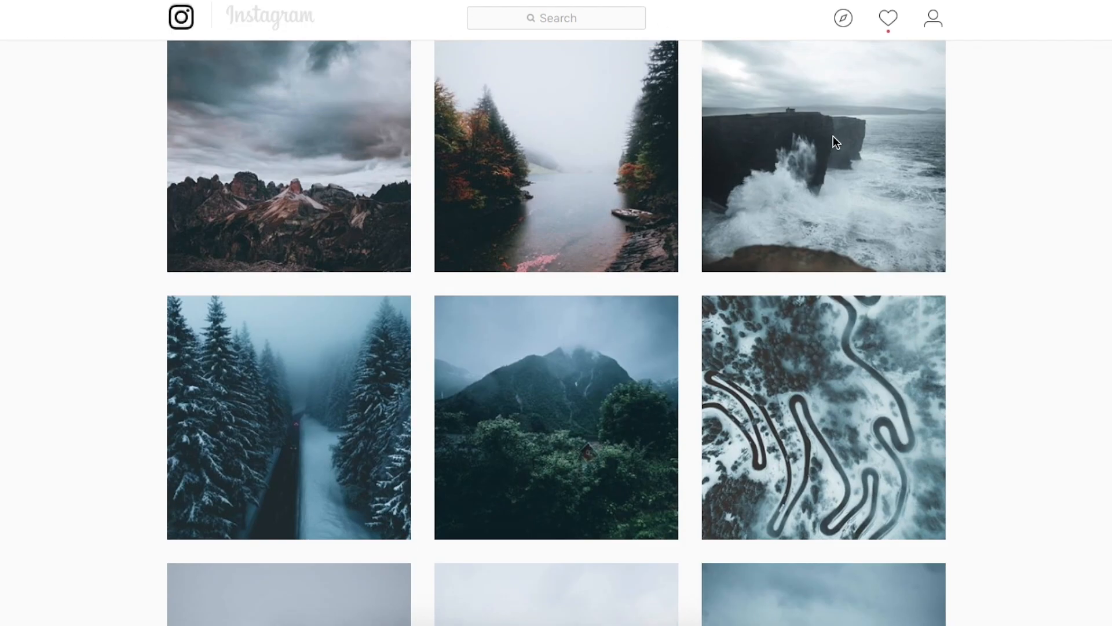
scroll(992, 238, down, 4)
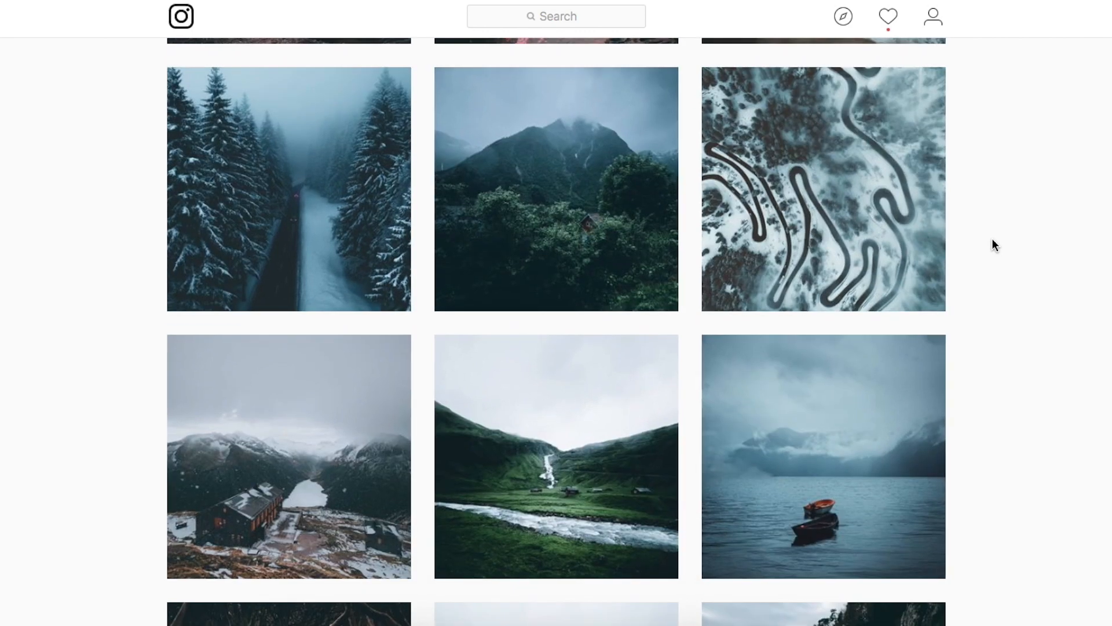
scroll(992, 238, up, 8)
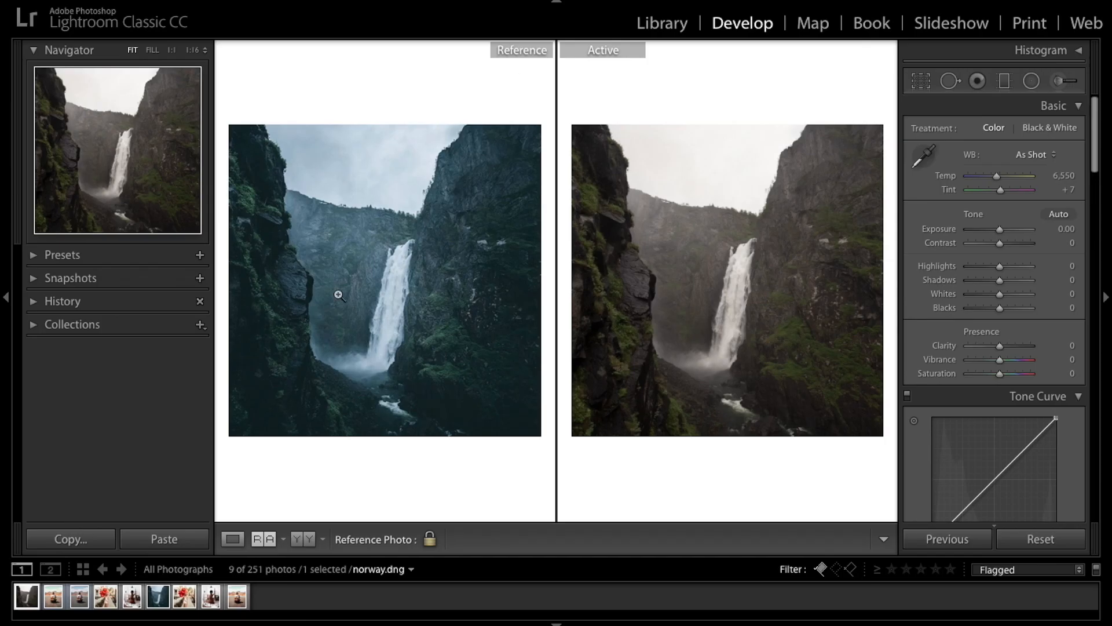
In Lightroom Classic, set the waterfall photo's white balance to temperature 5,400 and tint +18, and its contrast to +10.
click(1066, 175)
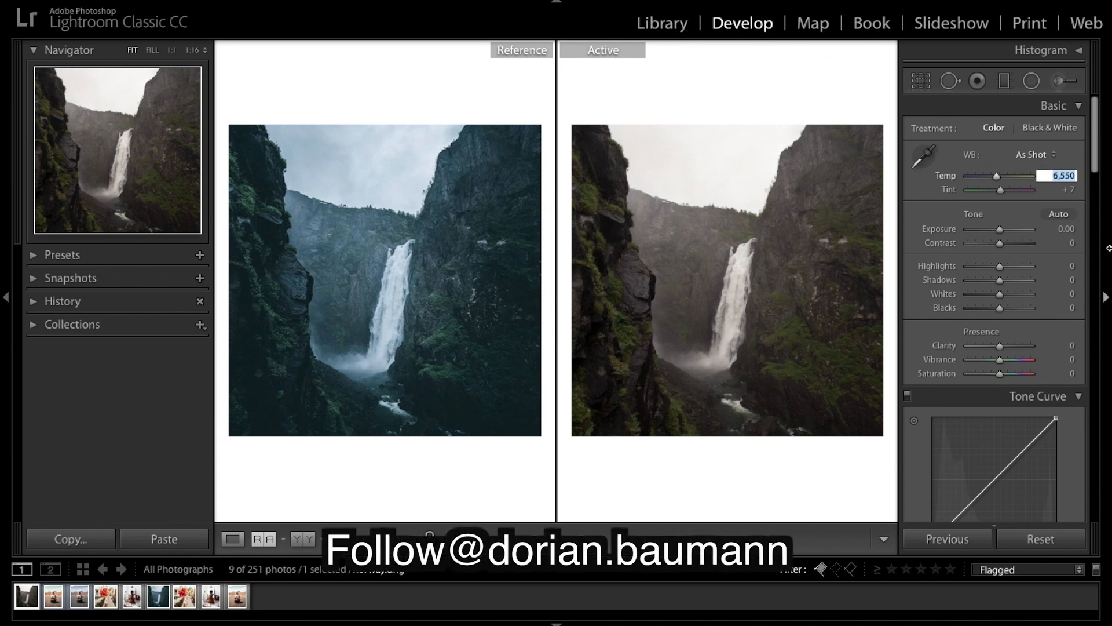
text(5400)
key(Return)
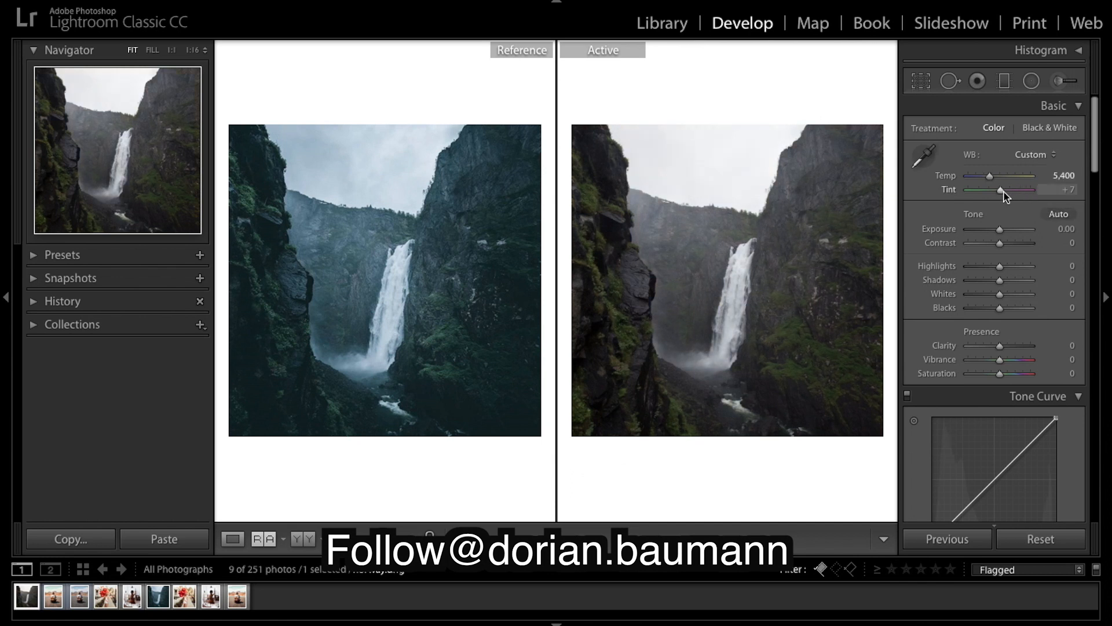
drag(1001, 190, 1003, 191)
Set the photo's highlights to -100, shadows to +70, blacks to -10 and clarity to -9.
scroll(1068, 255, down, 3)
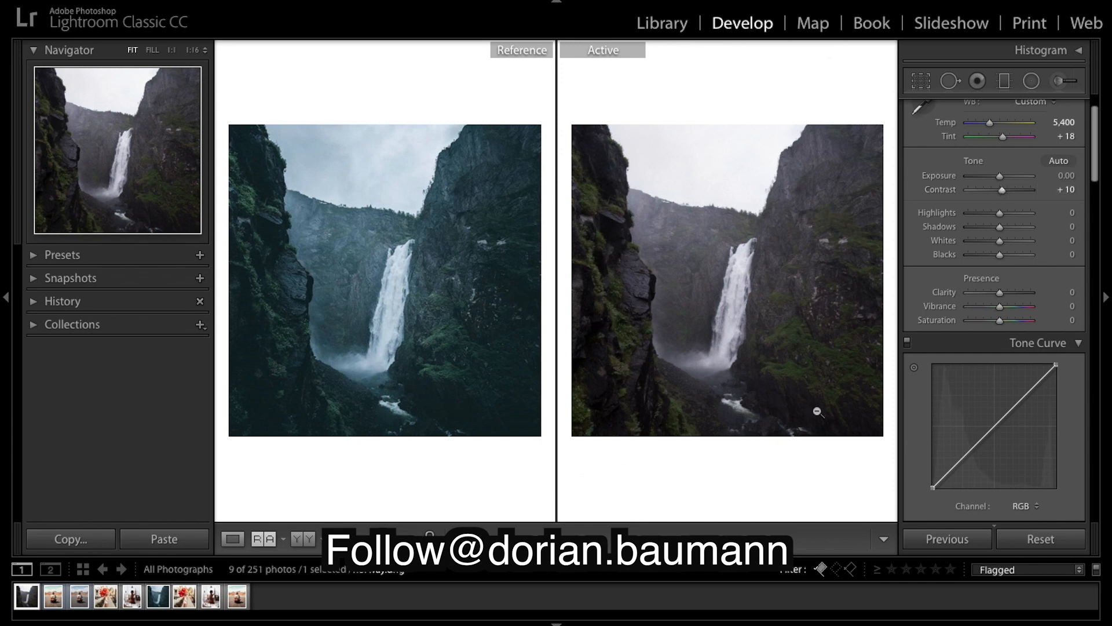
scroll(1038, 301, down, 1)
scroll(1037, 301, down, 3)
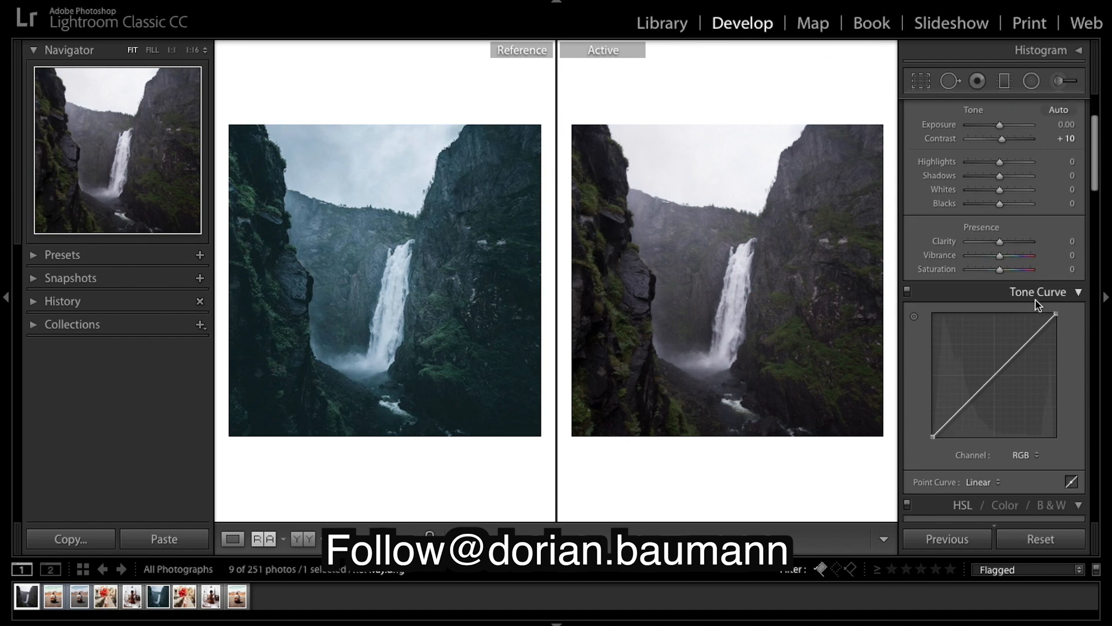
scroll(1043, 206, up, 2)
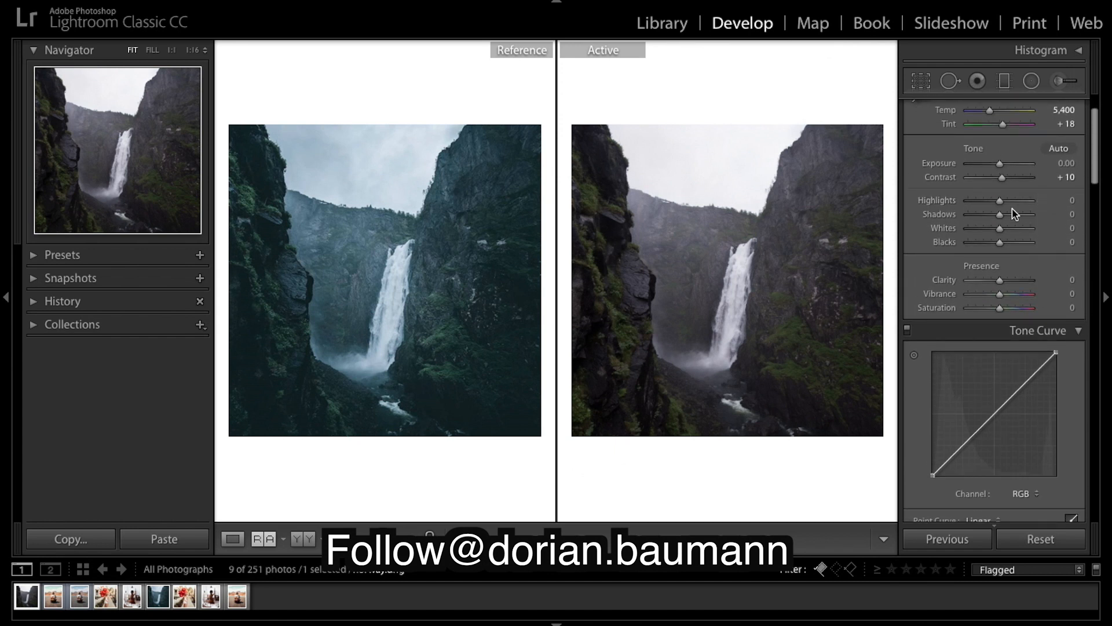
drag(999, 200, 814, 164)
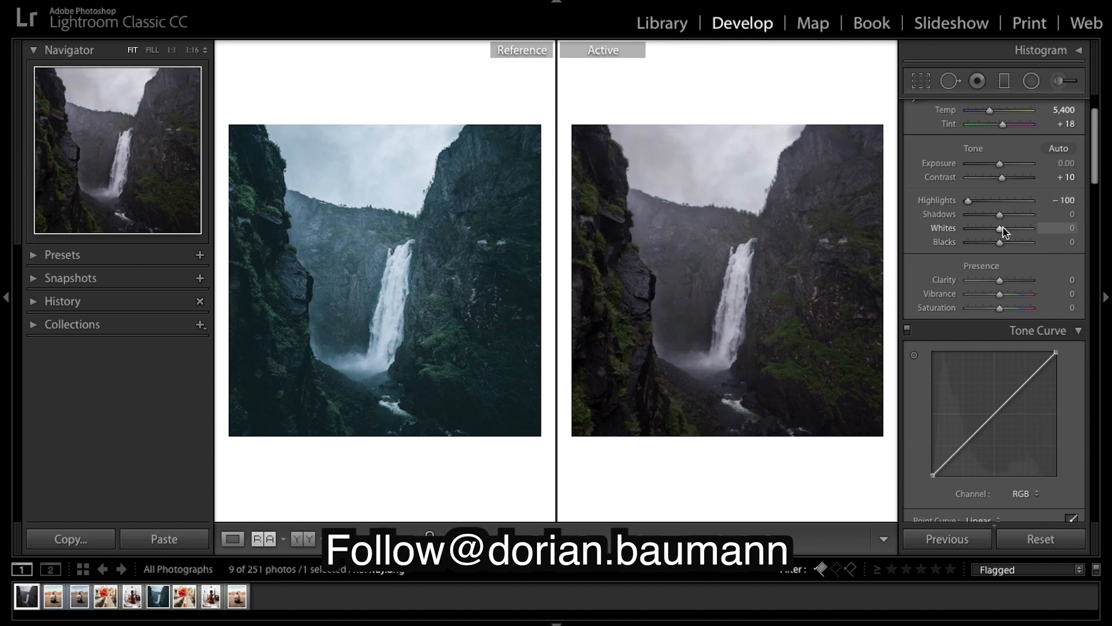
drag(1000, 215, 1021, 217)
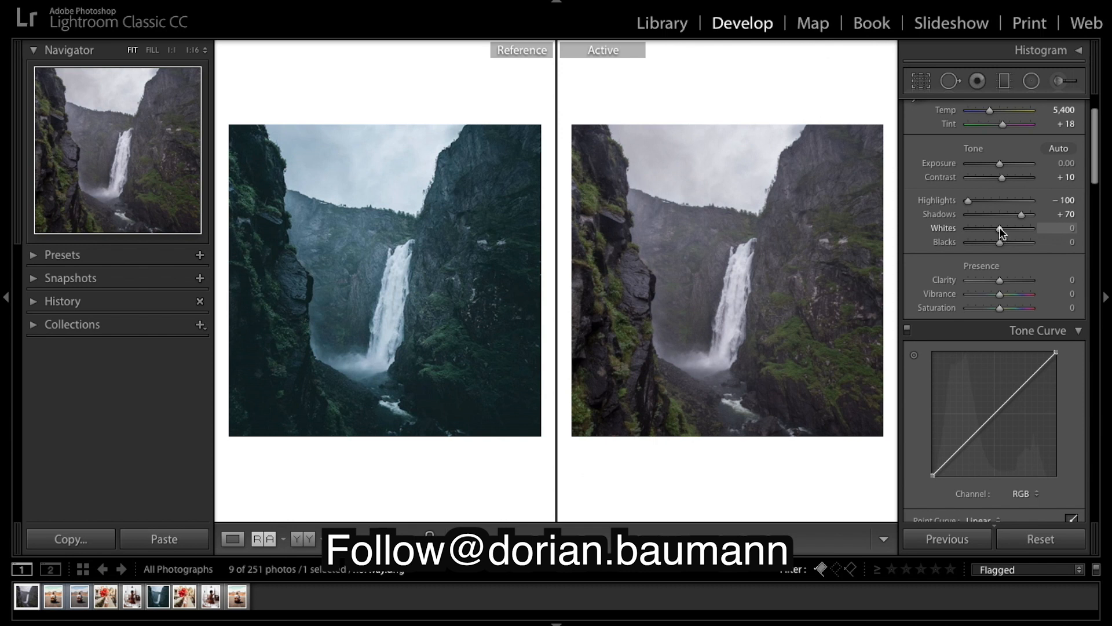
drag(1000, 242, 997, 242)
Shape the RGB tone curve with a lifted black point, darker shadows, slightly raised midtones and a highlight point at about 72.5 / 71.0%.
scroll(1025, 236, down, 2)
scroll(1025, 235, down, 1)
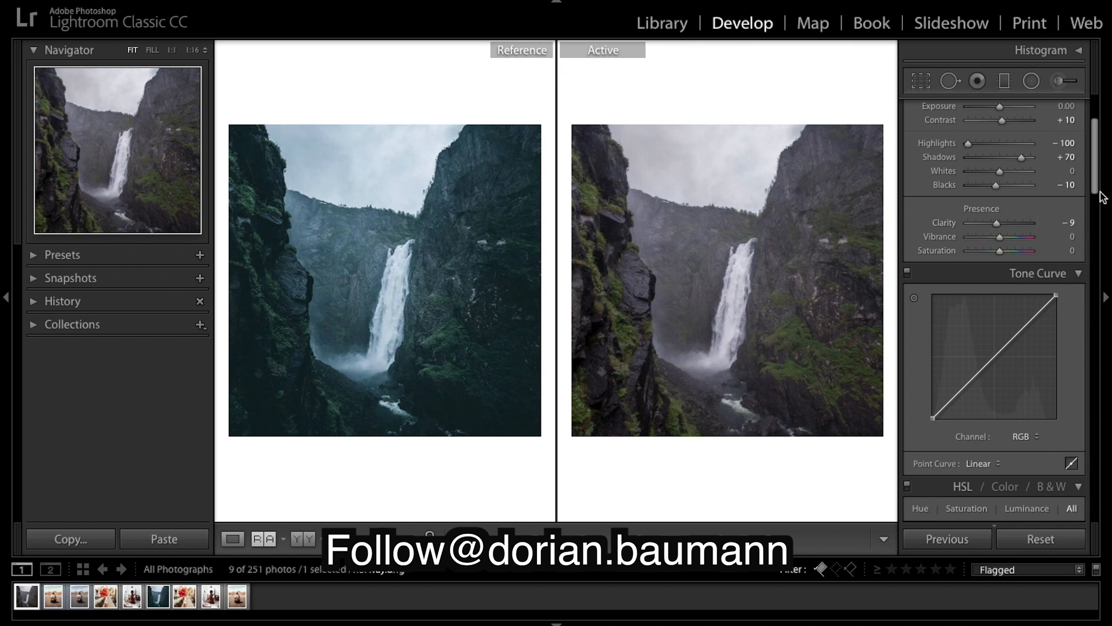
scroll(1072, 336, down, 3)
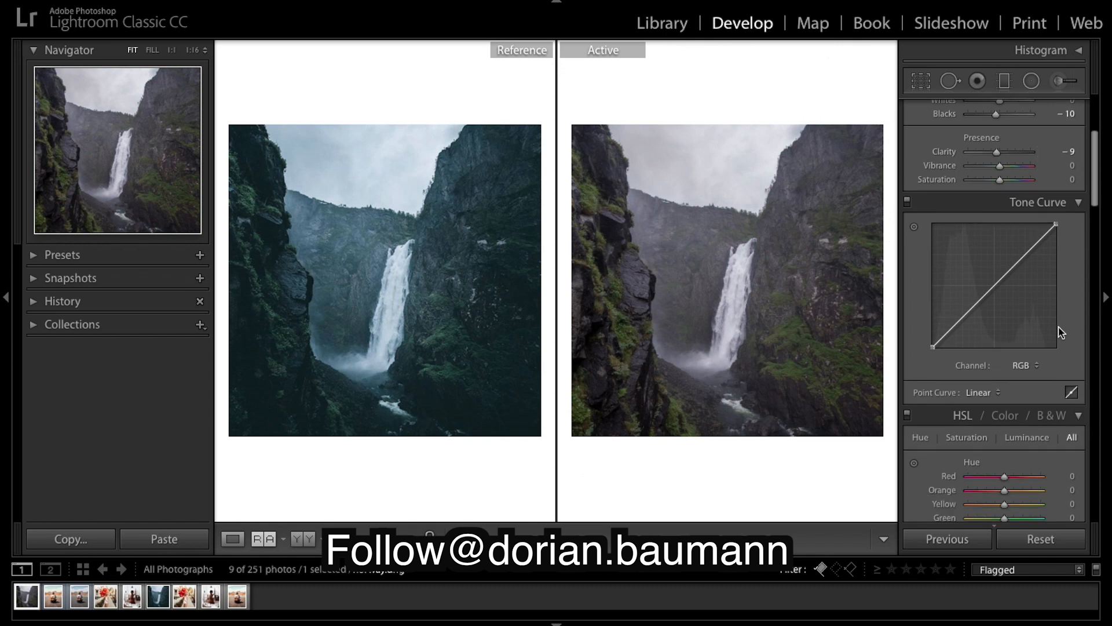
scroll(1062, 332, down, 1)
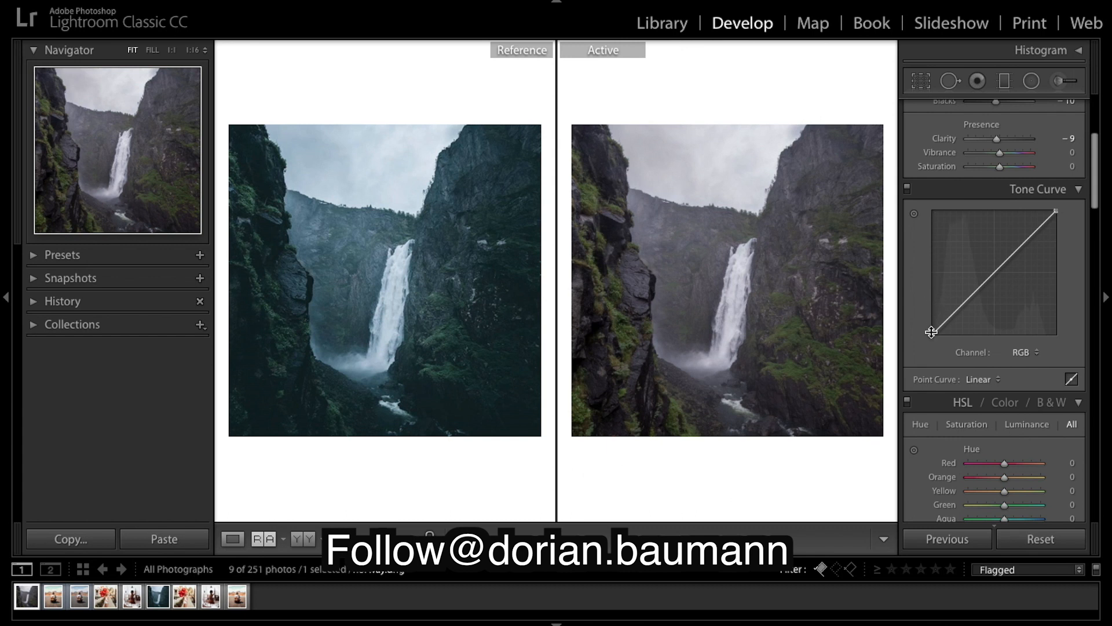
drag(933, 333, 1024, 245)
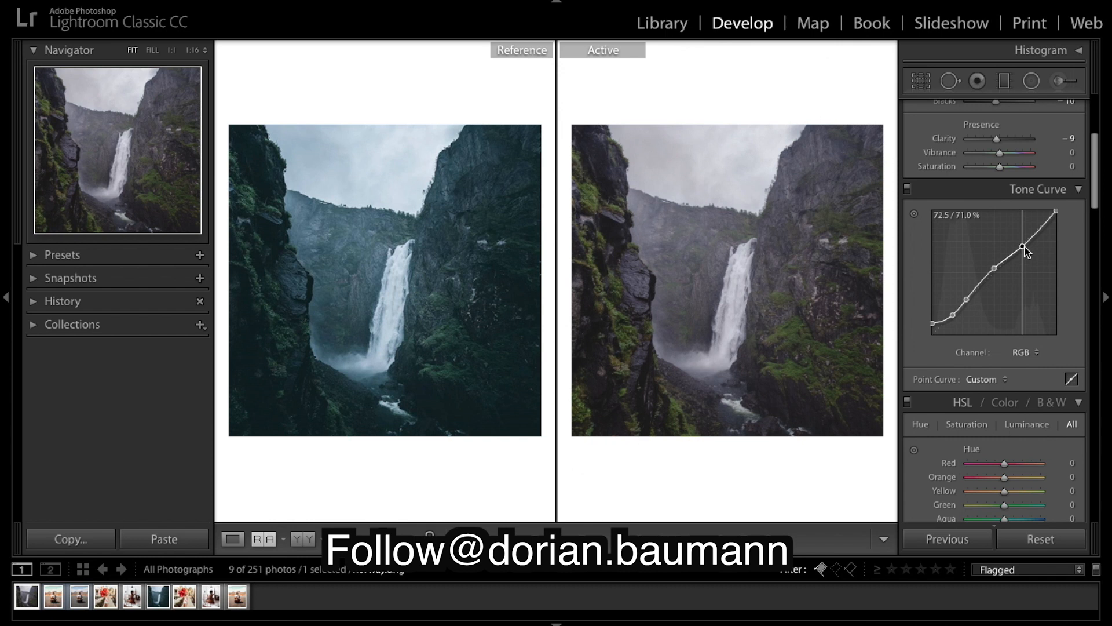
Add a graduated filter over the sky, centred near the base of the sky, with exposure 0.90.
scroll(1070, 213, down, 1)
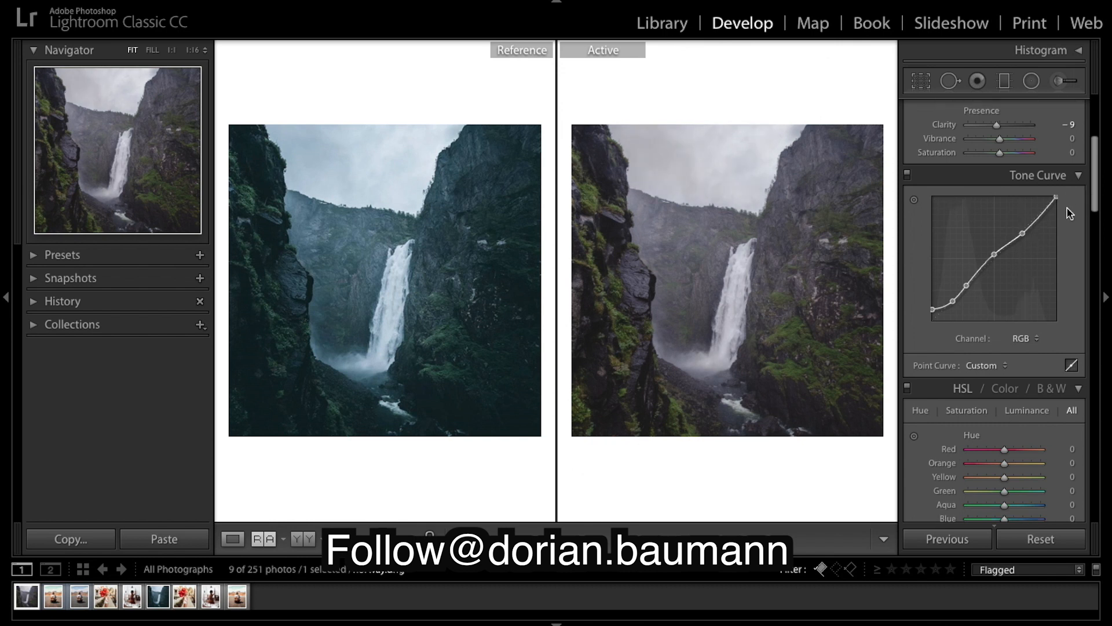
scroll(1068, 212, down, 5)
scroll(1067, 207, up, 10)
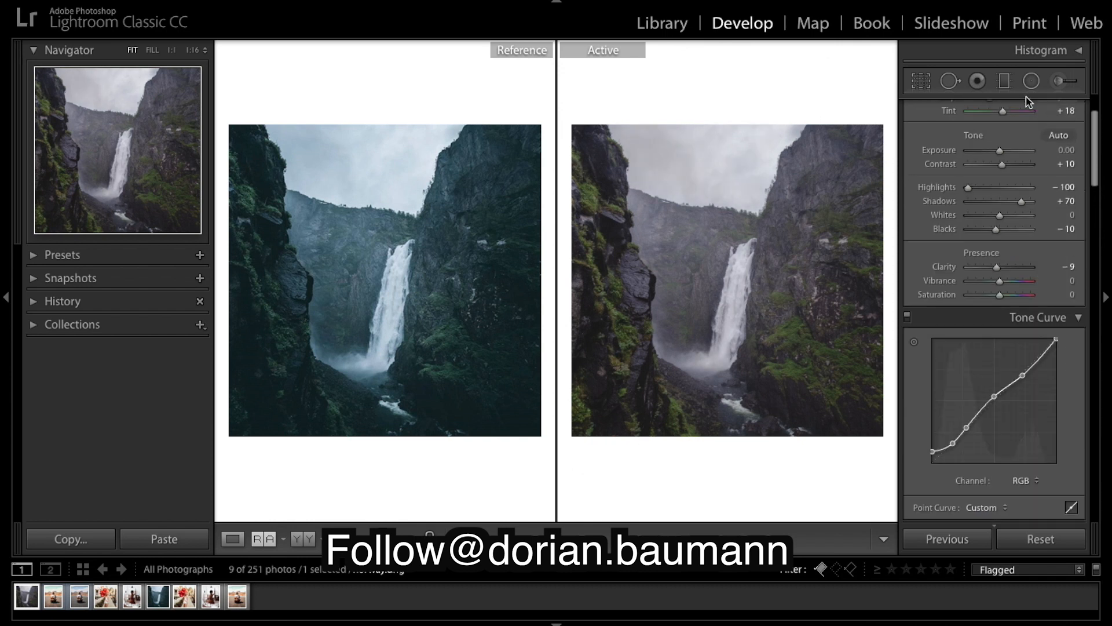
click(1005, 81)
drag(720, 175, 723, 341)
drag(722, 245, 719, 205)
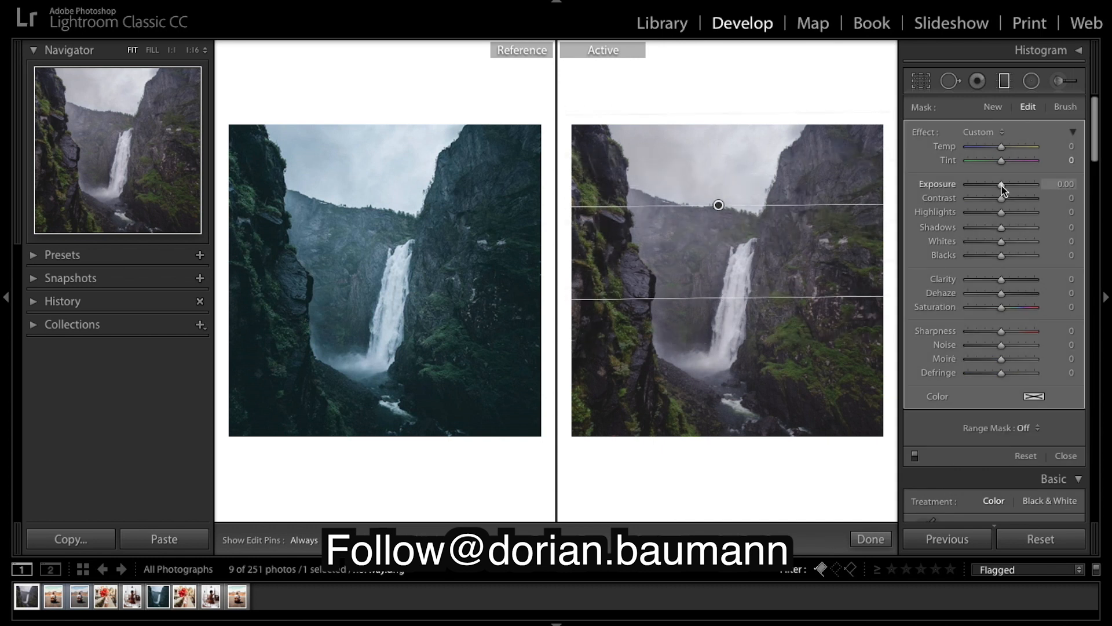
drag(1003, 182, 1007, 186)
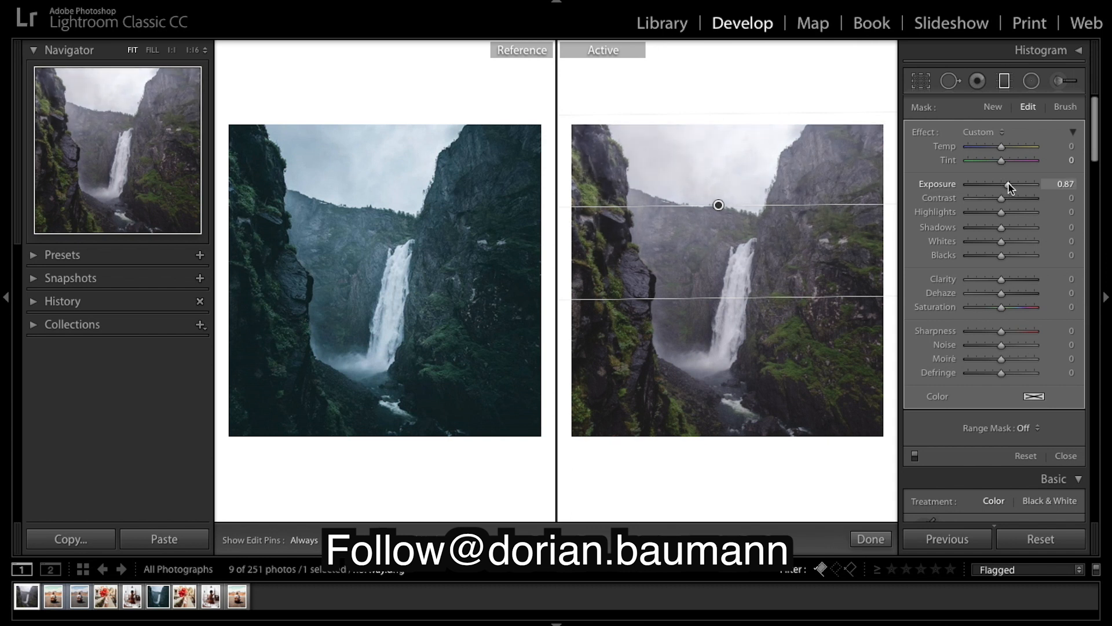
drag(1008, 182, 1009, 182)
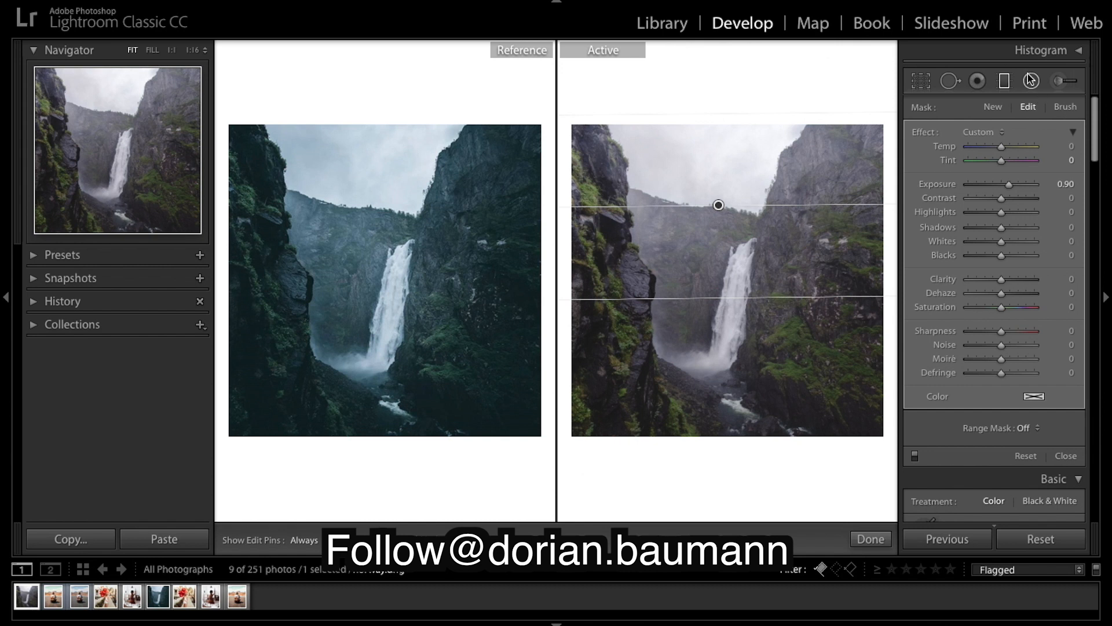
Draw a large radial filter around the waterfall, nearly filling the photo, with feather 65 and Invert turned off.
click(1030, 84)
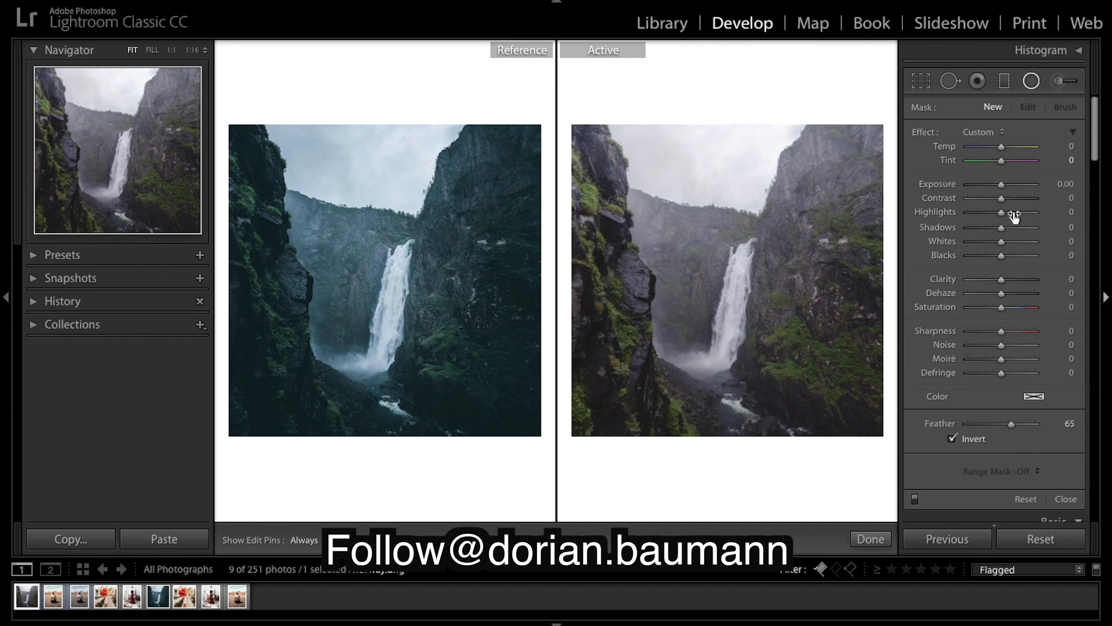
drag(669, 182, 808, 346)
drag(668, 177, 716, 283)
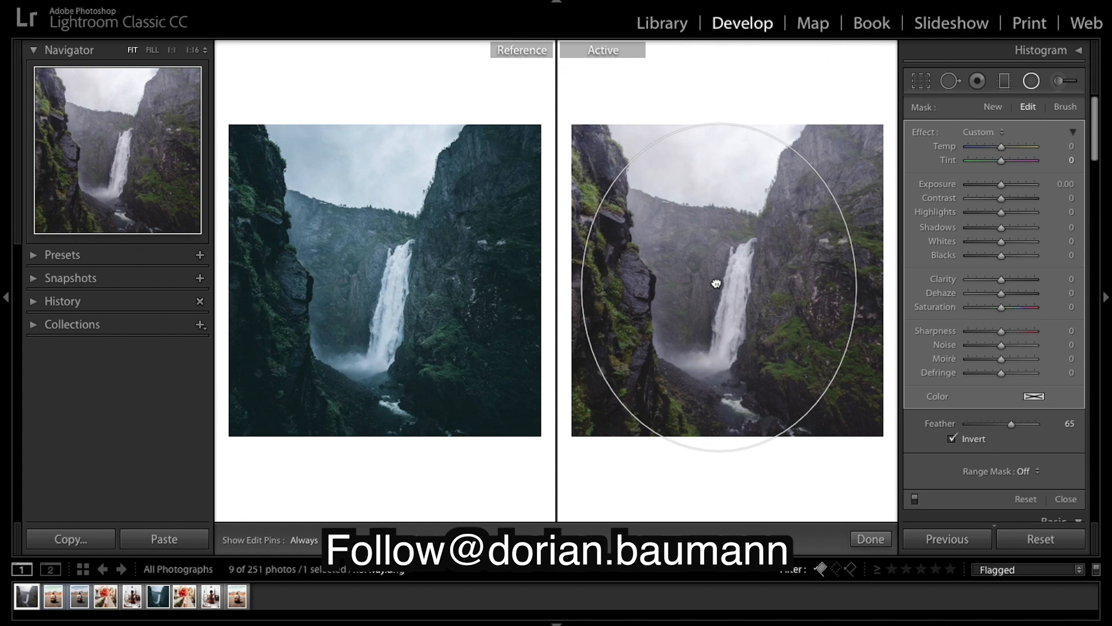
drag(718, 282, 720, 286)
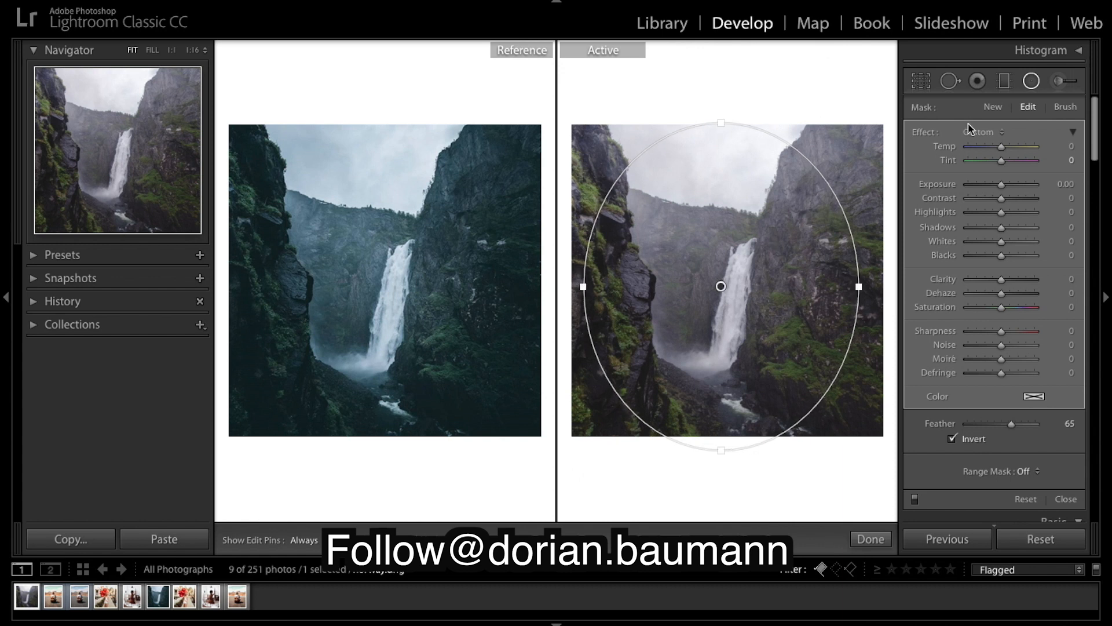
click(952, 439)
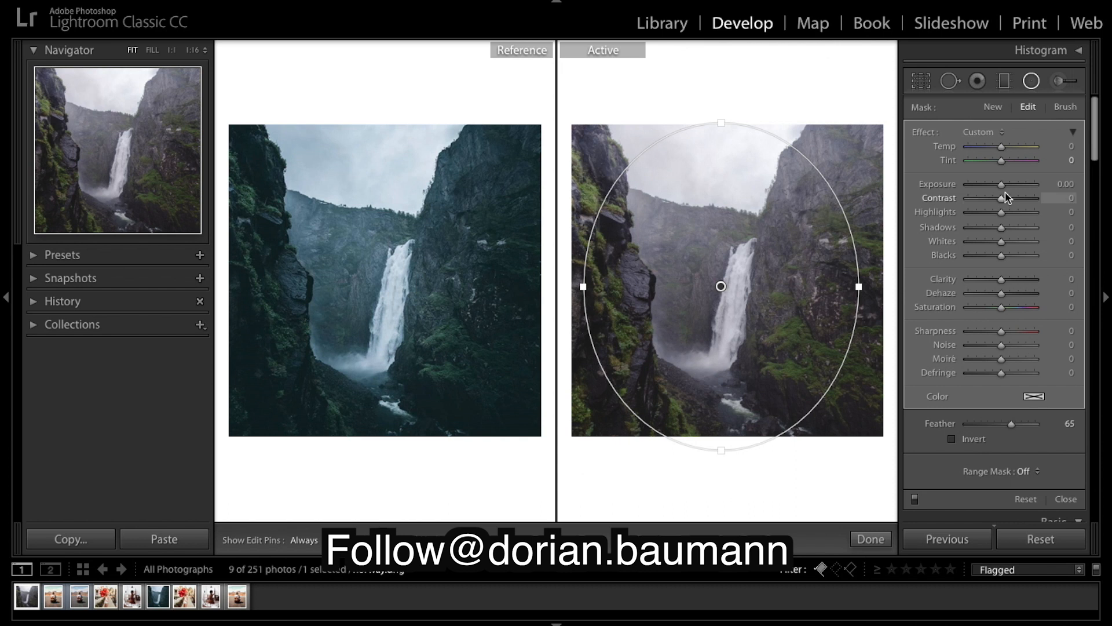
Set the radial filter's exposure to -1.10, narrow its ellipse slightly and finish the filter.
drag(1002, 184, 993, 191)
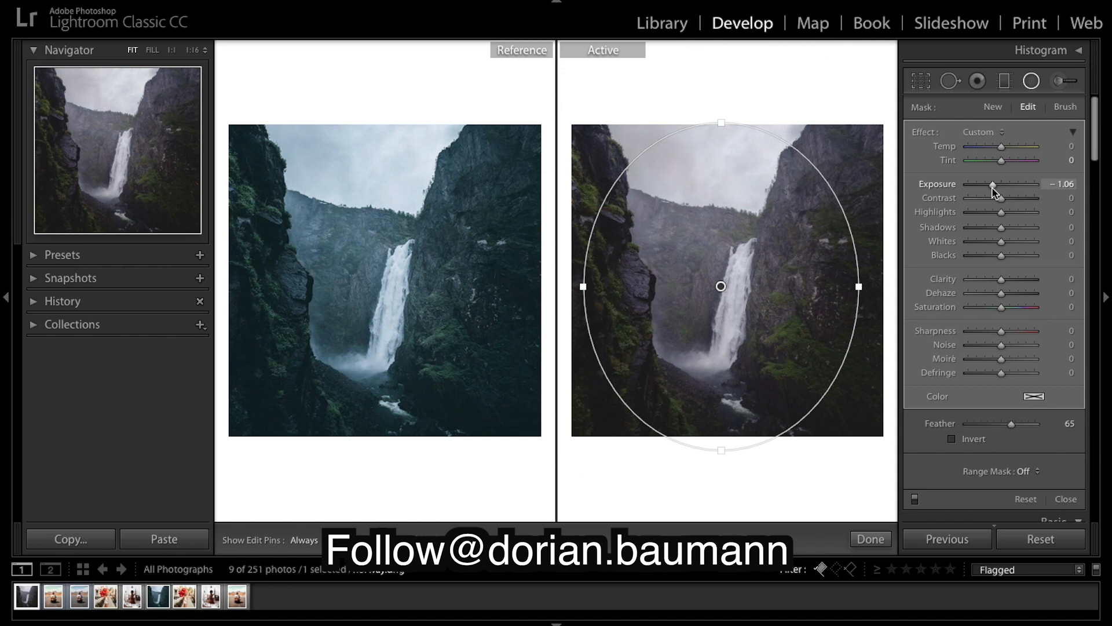
drag(995, 193, 994, 193)
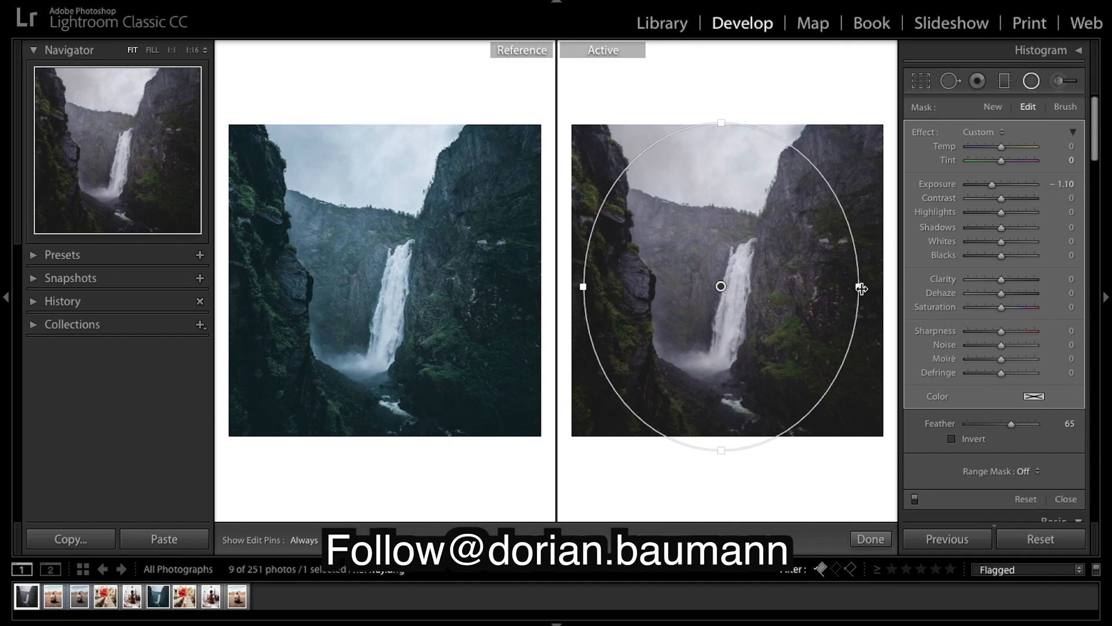
drag(857, 288, 853, 285)
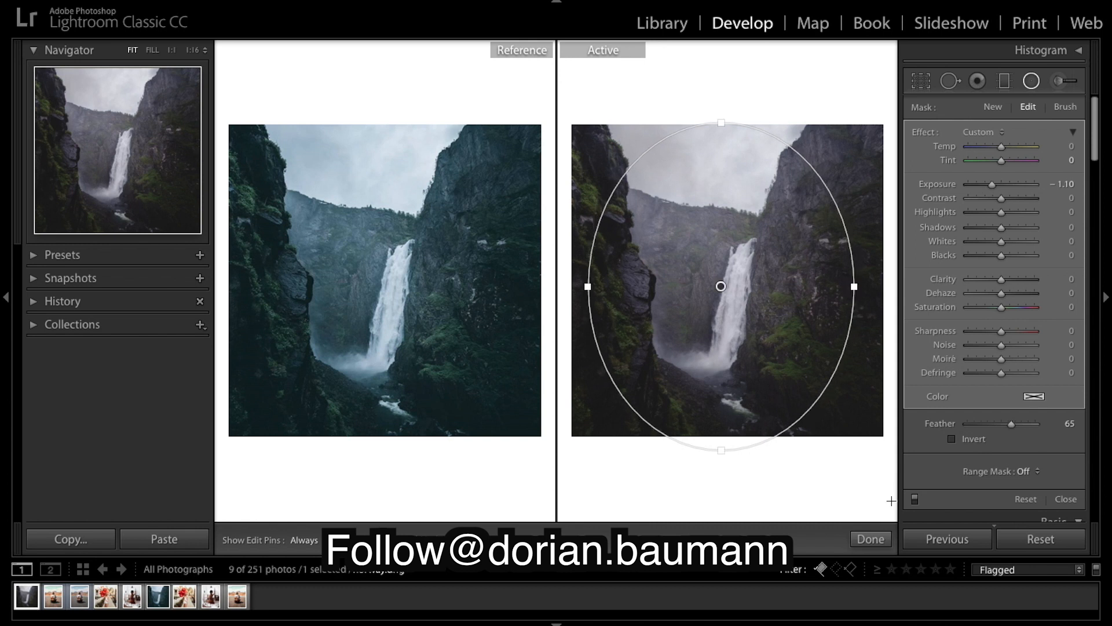
click(871, 539)
Reselect the sky's graduated filter and set its dehaze to 11.
click(1005, 81)
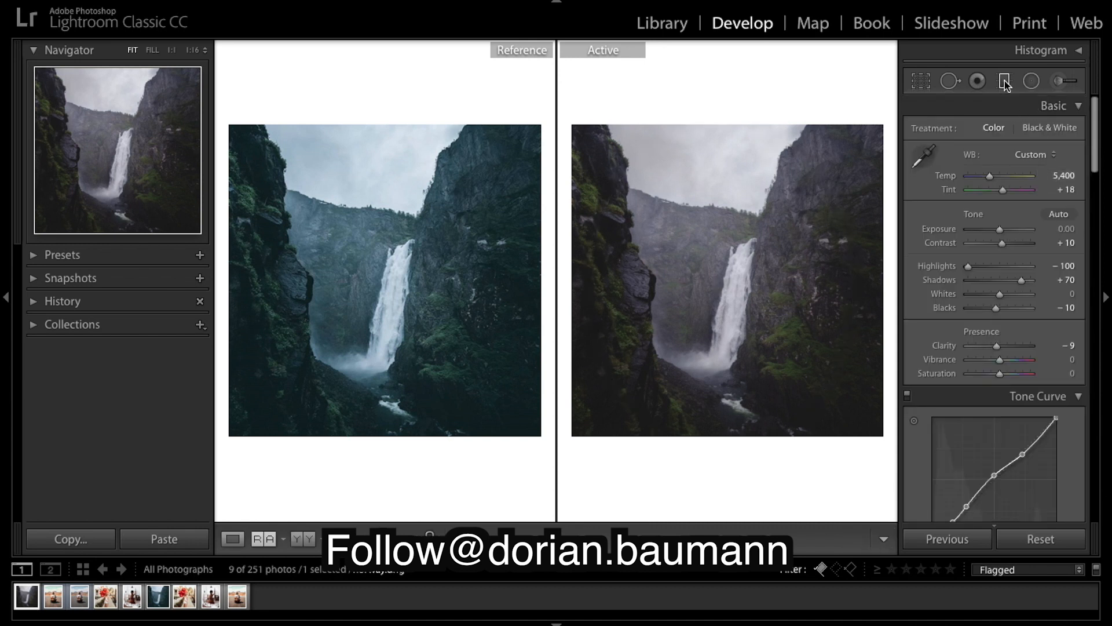
drag(721, 206, 719, 296)
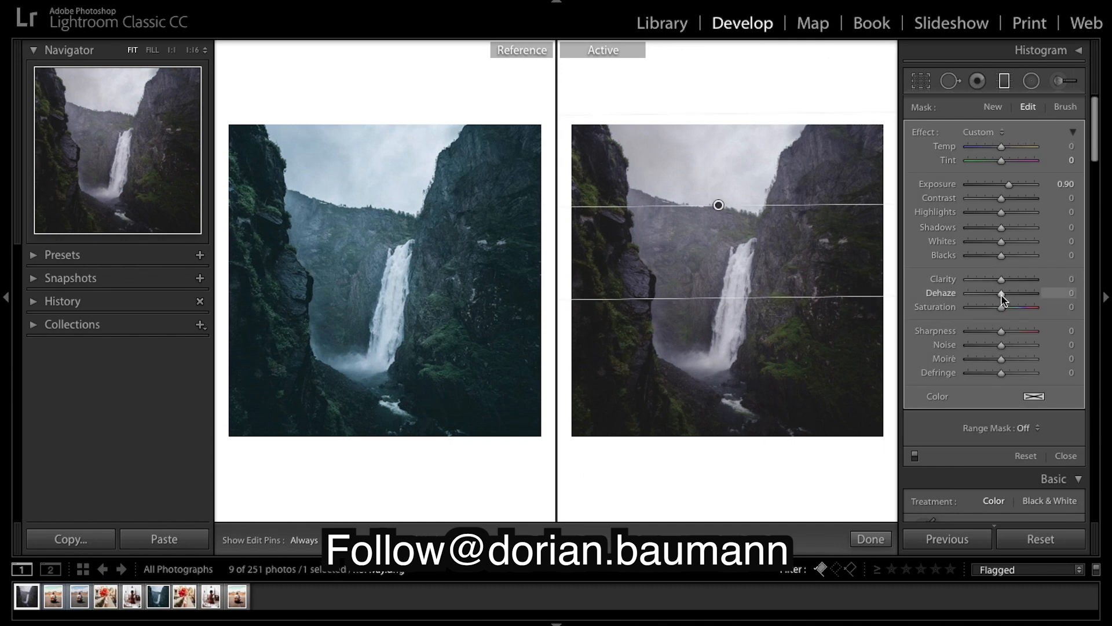
mouse_move(1002, 299)
mouse_down()
mouse_move(1028, 297)
mouse_move(1007, 302)
mouse_up()
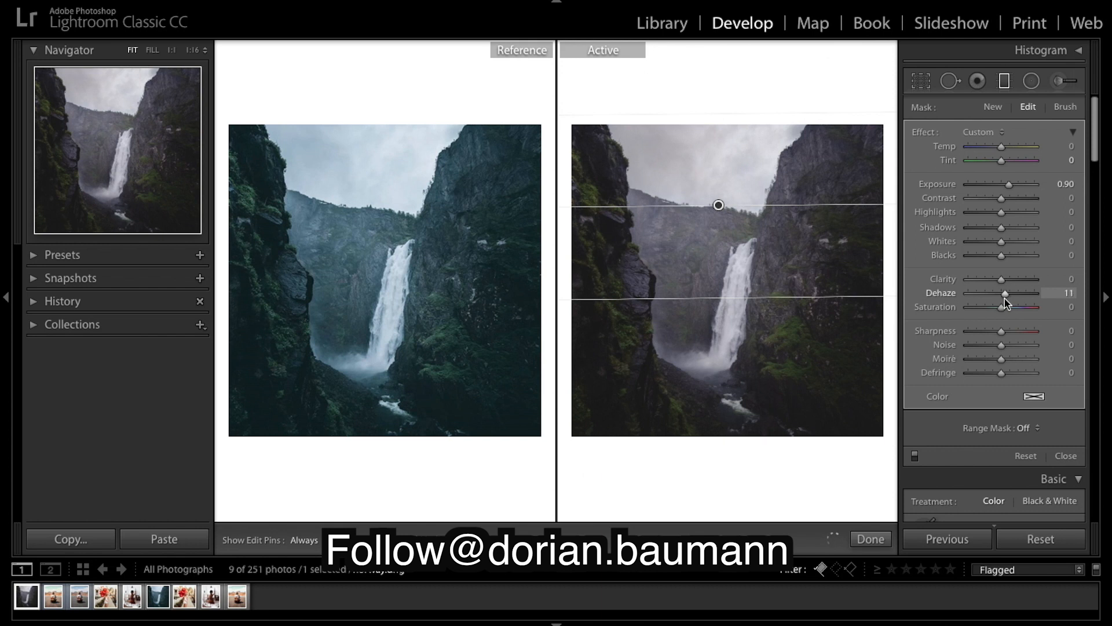
Set the sky graduated filter's dehaze to 2 and finish the filter.
drag(1003, 299, 1003, 300)
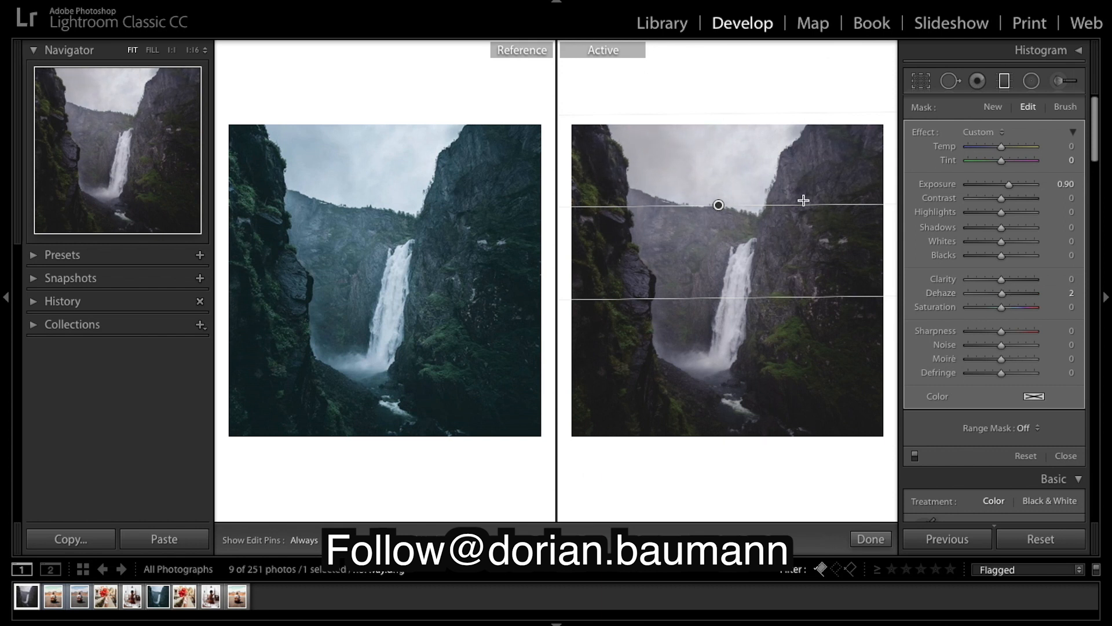
click(871, 540)
Split-tone the photo's highlights with hue 220 and saturation 18.
scroll(971, 310, down, 6)
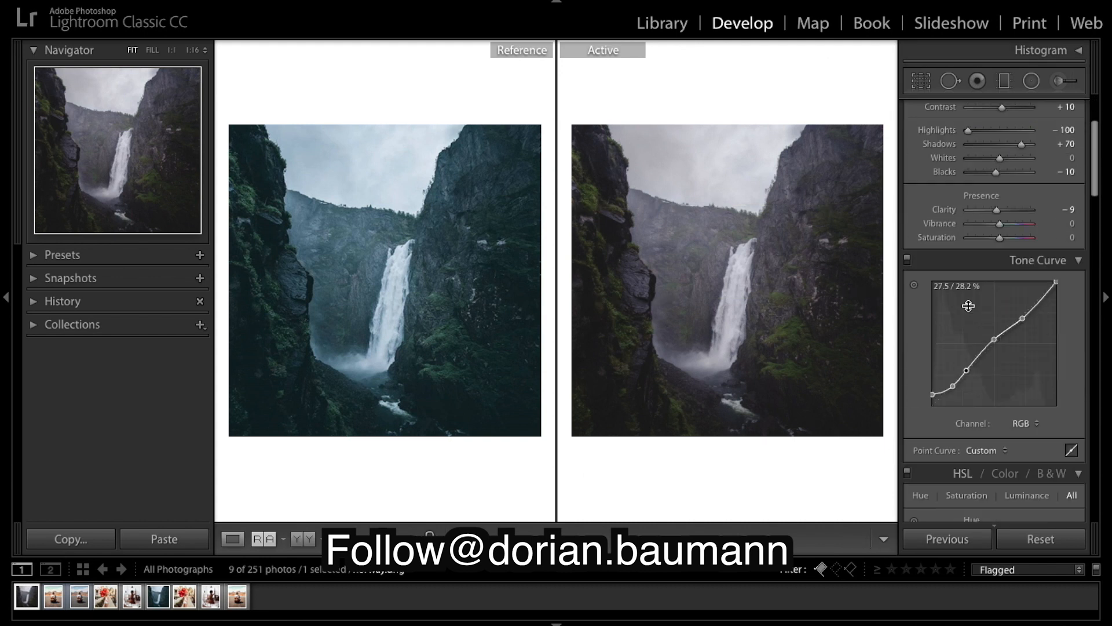
scroll(971, 310, down, 5)
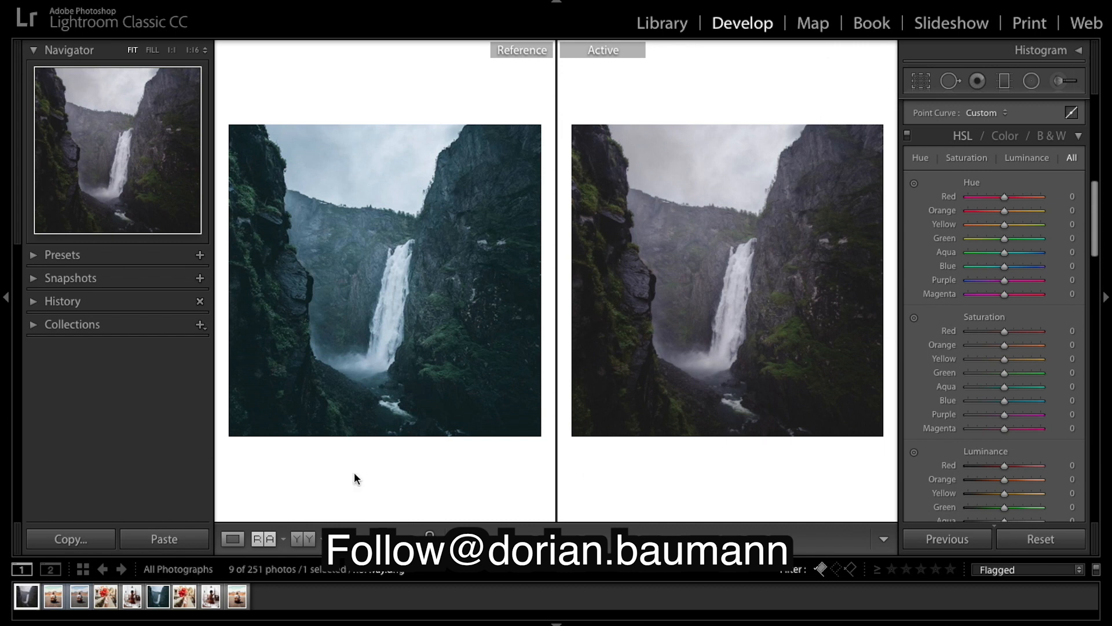
scroll(1005, 301, down, 6)
scroll(1011, 278, up, 3)
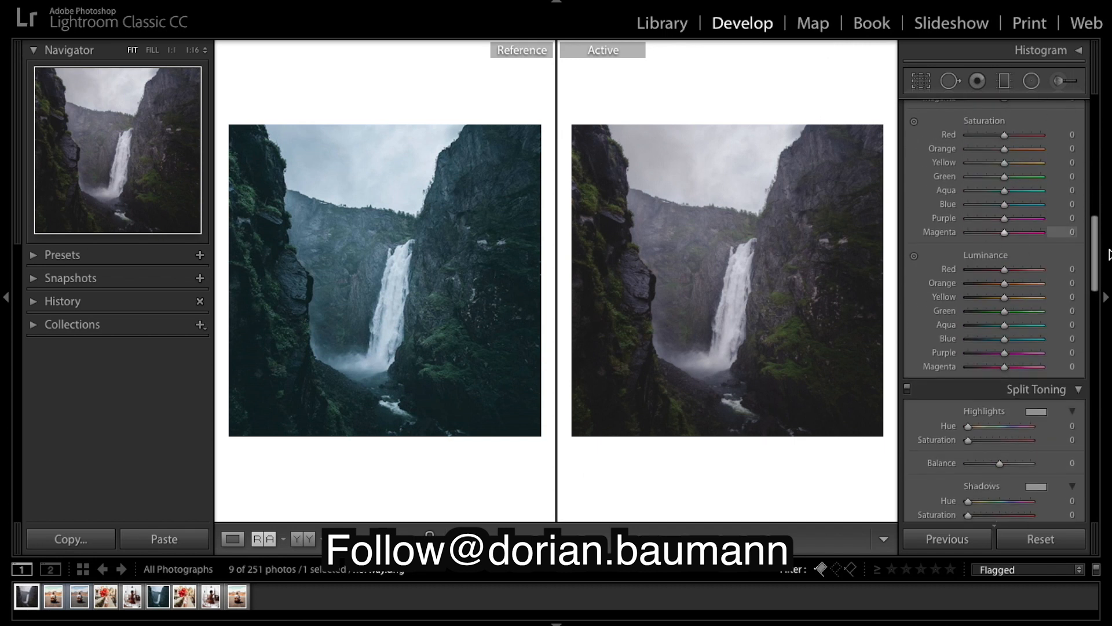
scroll(1043, 307, down, 4)
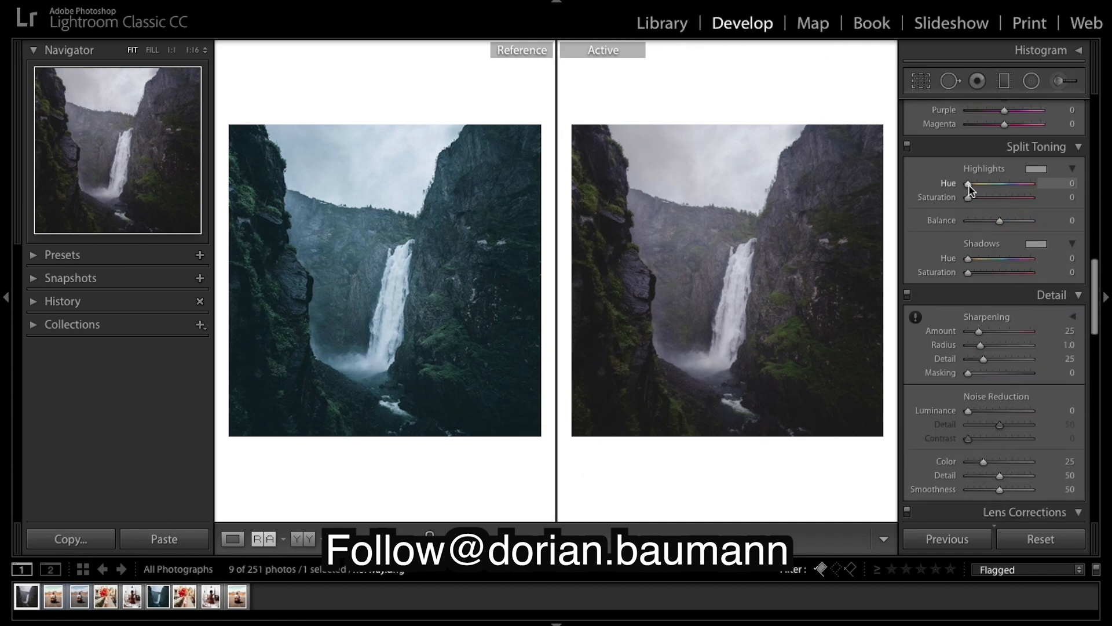
mouse_move(970, 184)
mouse_down()
mouse_move(1007, 185)
mouse_move(980, 201)
mouse_up()
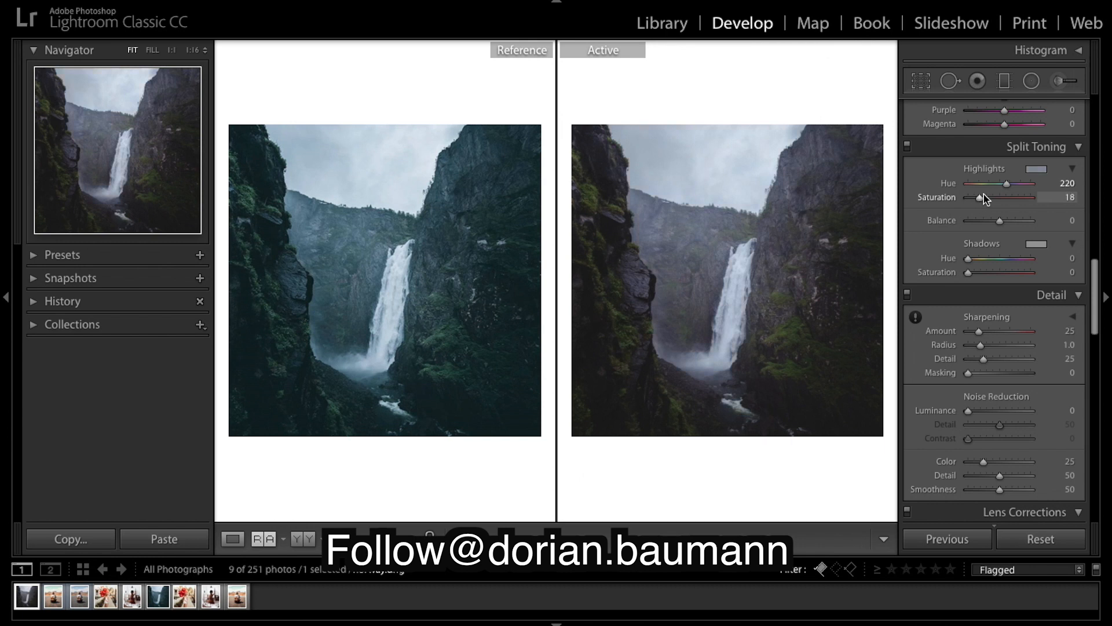
Split-tone the photo's shadows with hue 206 and saturation 19.
drag(967, 258, 1006, 262)
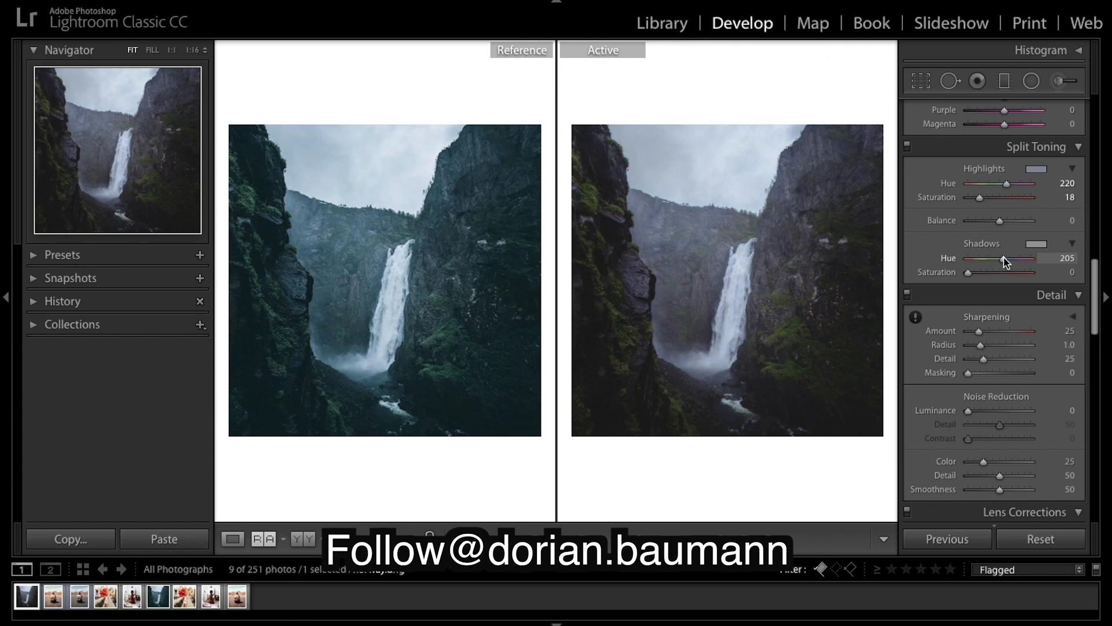
drag(969, 272, 983, 272)
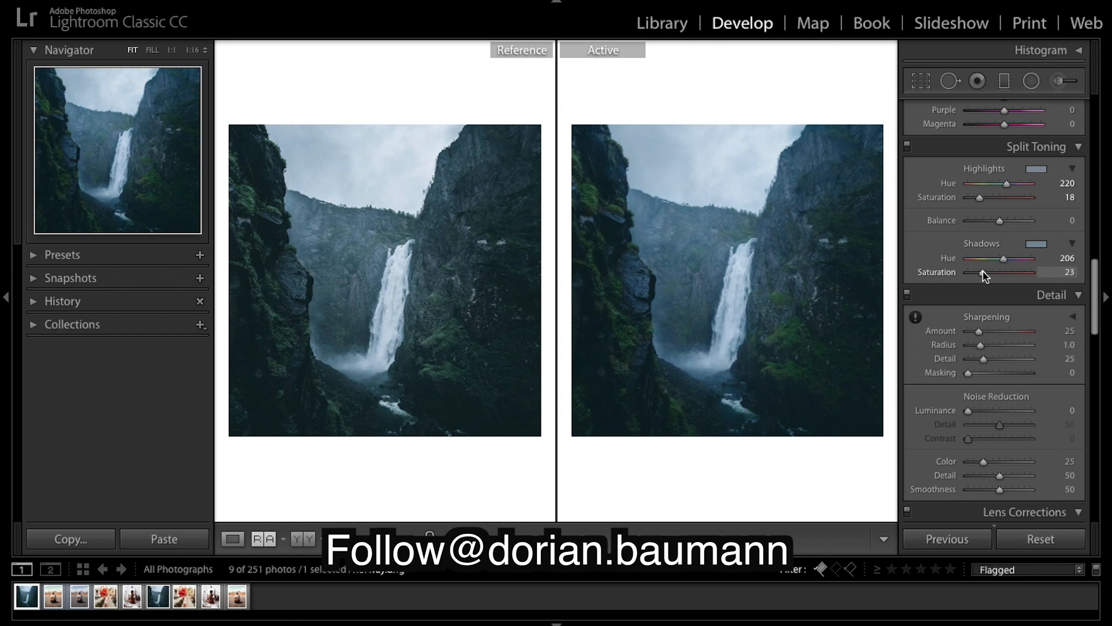
drag(982, 270, 980, 270)
Set the photo's sharpening amount to 80.
scroll(1020, 318, down, 2)
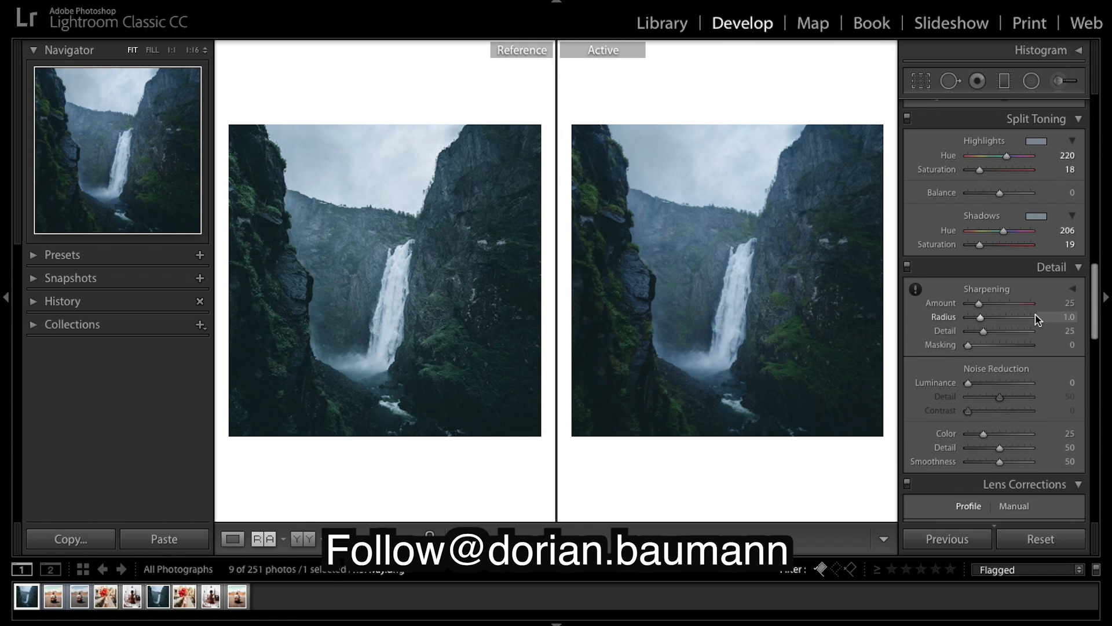
click(995, 290)
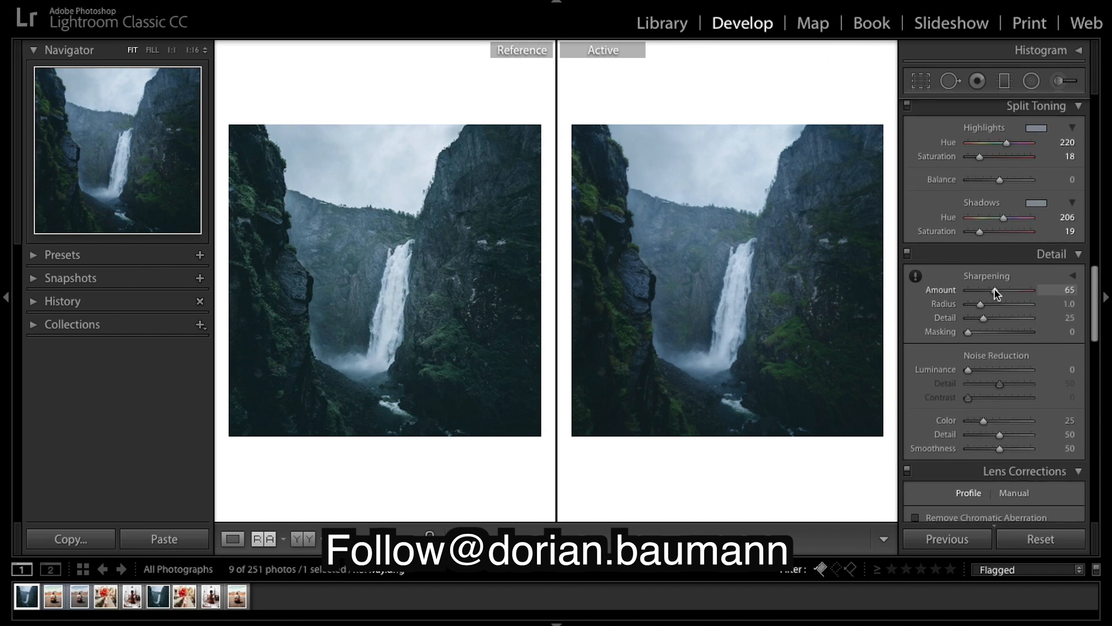
drag(995, 291, 1002, 289)
Set the dehaze amount for the whole photo to +12.
scroll(1027, 331, down, 5)
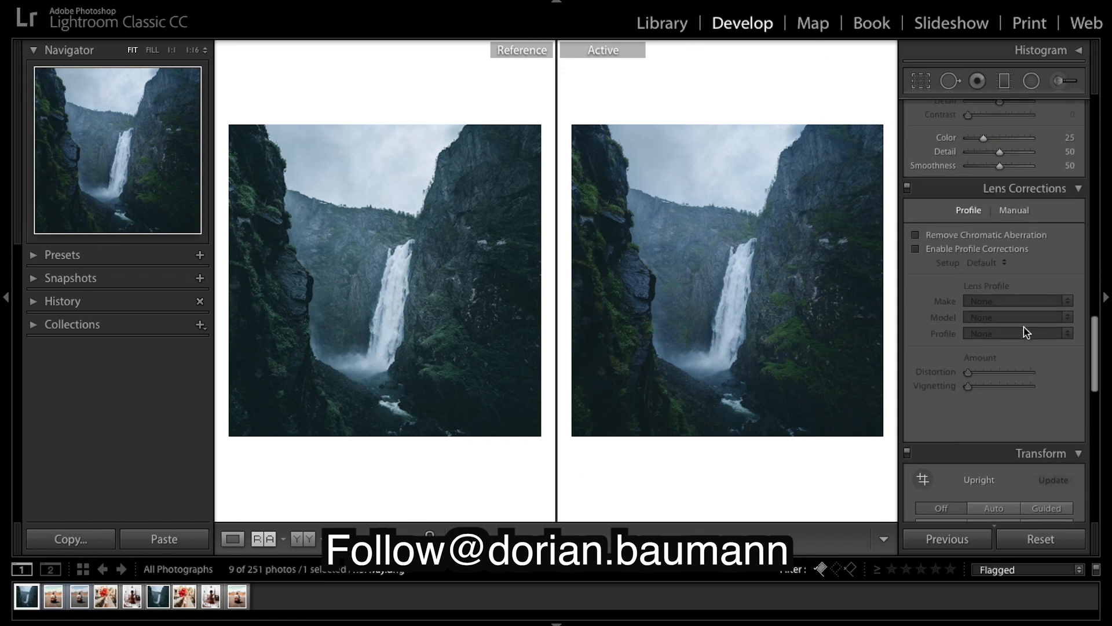
scroll(1024, 331, down, 8)
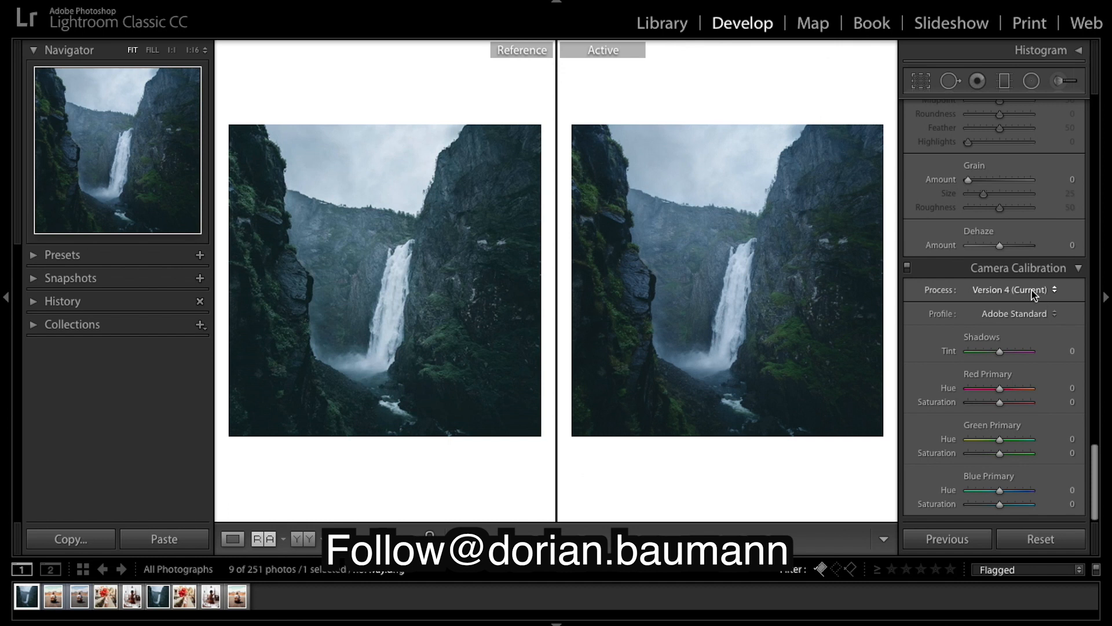
mouse_move(1002, 247)
mouse_down()
mouse_move(992, 248)
mouse_move(1005, 246)
mouse_up()
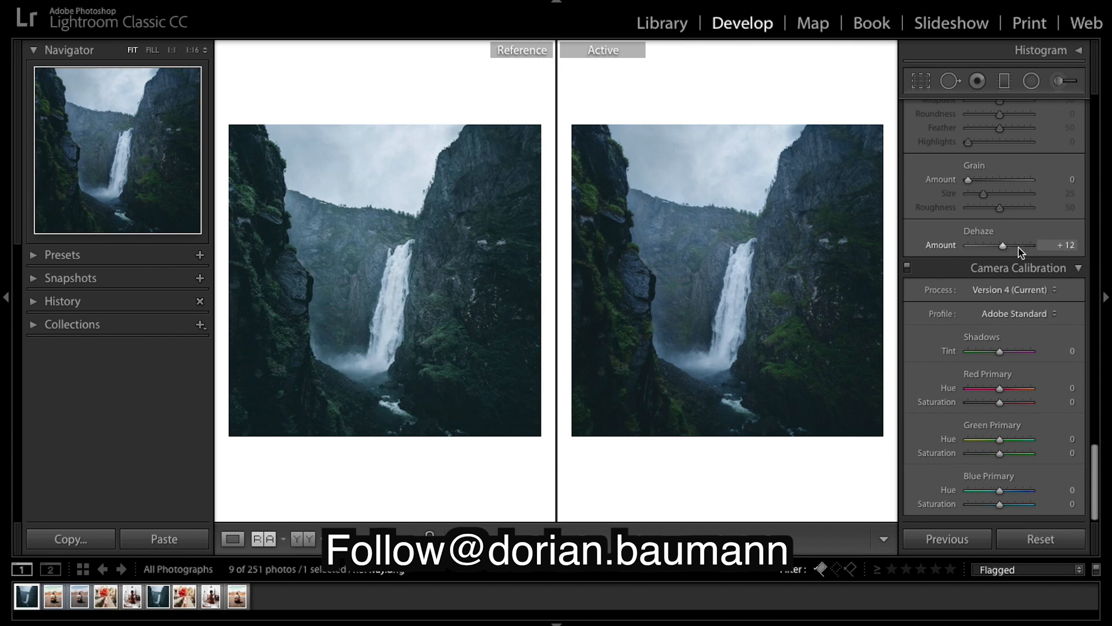
Compare the photo with and without the Effects adjustments by repeatedly switching them off and on.
scroll(1008, 232, up, 5)
click(908, 167)
click(908, 167)
click(907, 167)
click(908, 167)
click(908, 166)
click(908, 167)
click(908, 167)
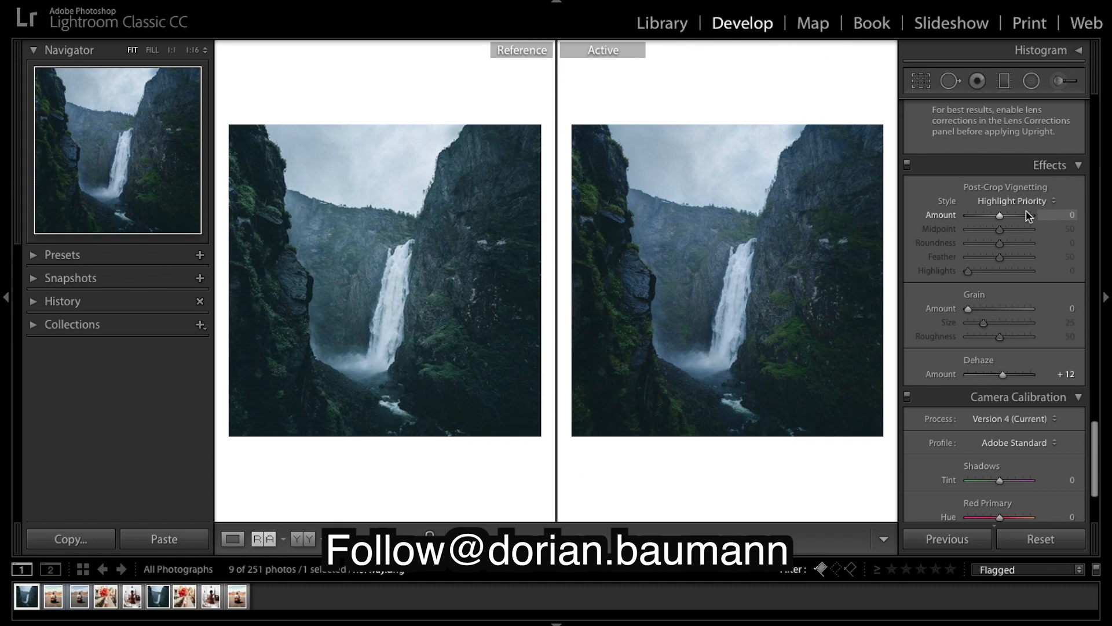
In the HSL adjustments, set yellow hue to +100, green hue to +7 and green saturation to -71.
scroll(1027, 216, up, 15)
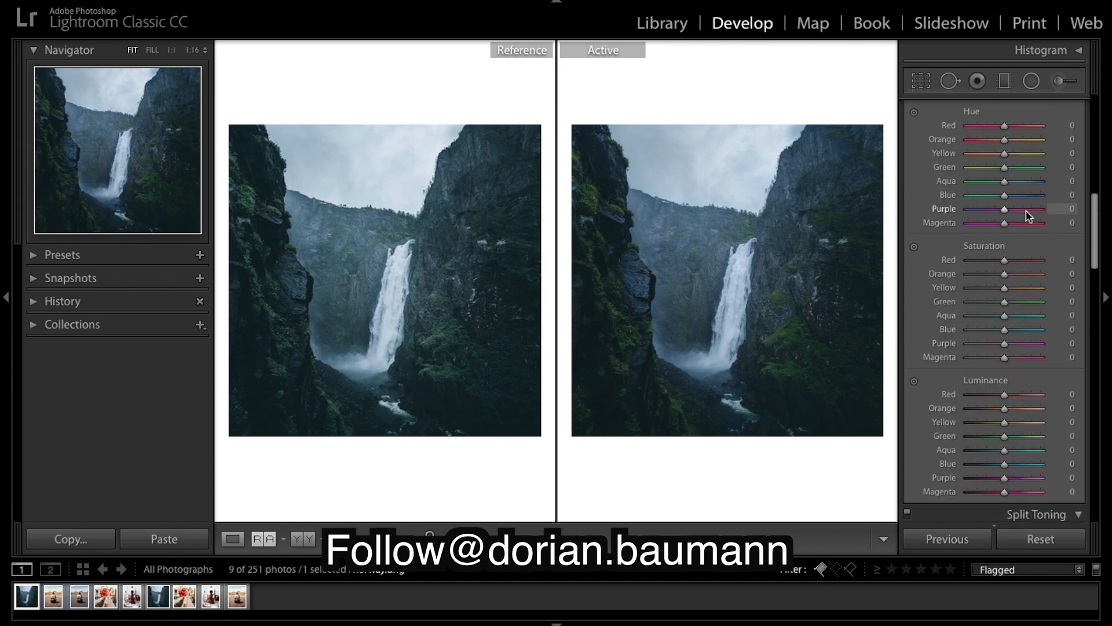
scroll(1028, 215, down, 2)
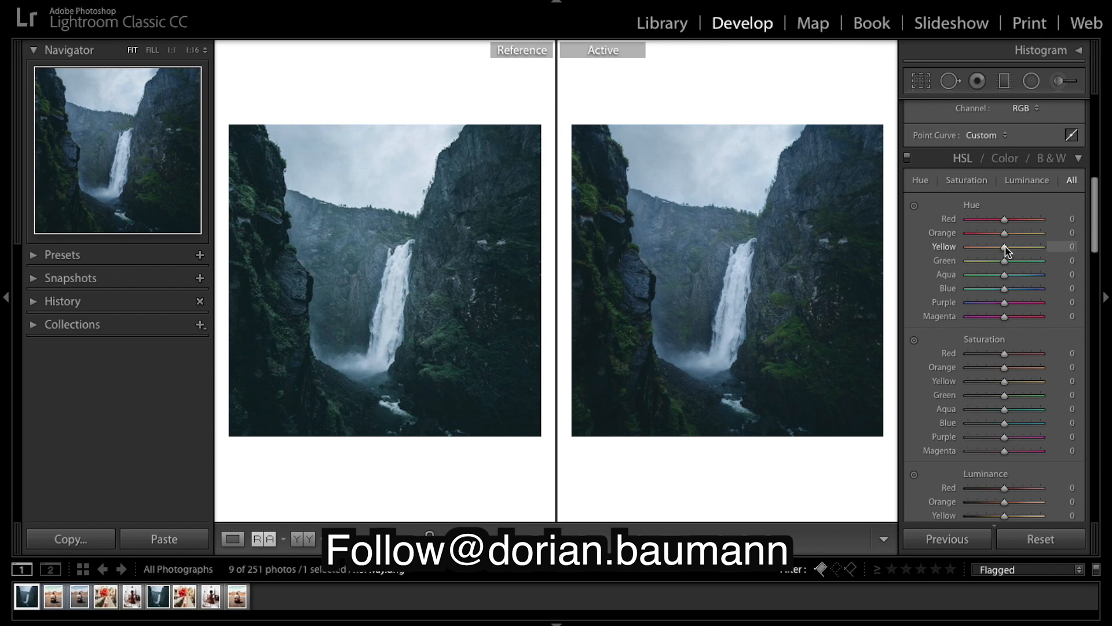
drag(1006, 250, 912, 236)
drag(913, 236, 1111, 251)
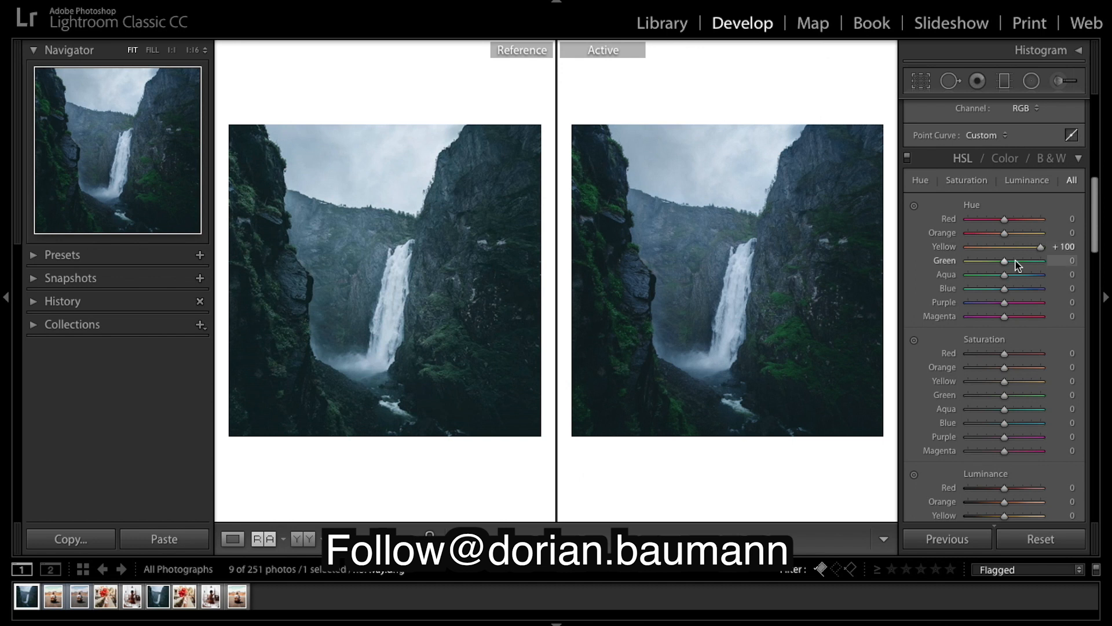
drag(1004, 262, 1009, 266)
scroll(1012, 318, down, 2)
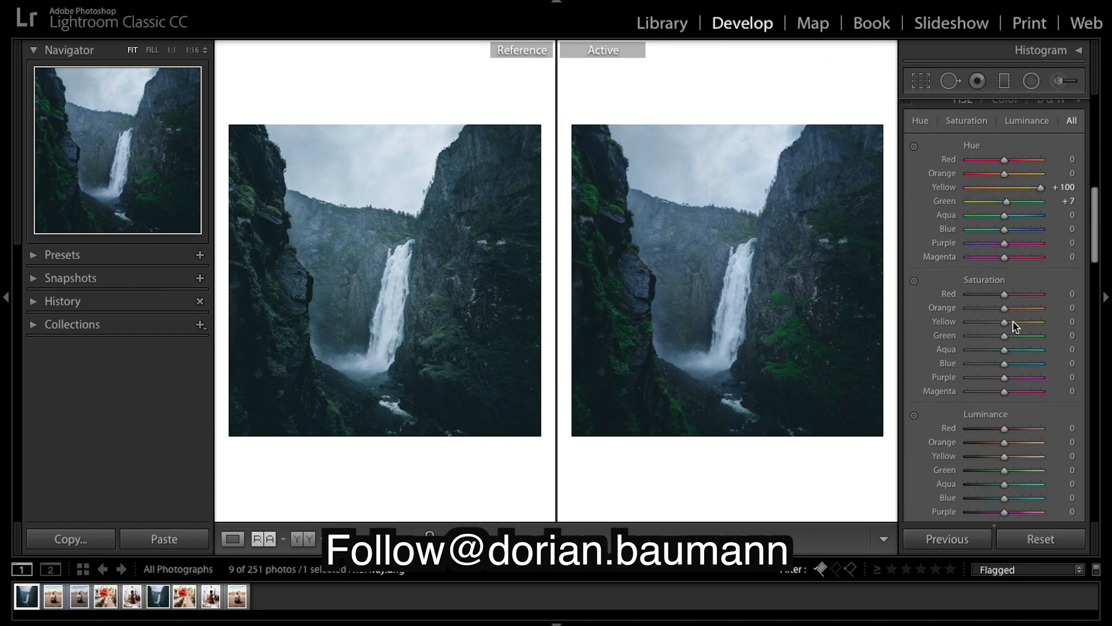
drag(1009, 338, 985, 342)
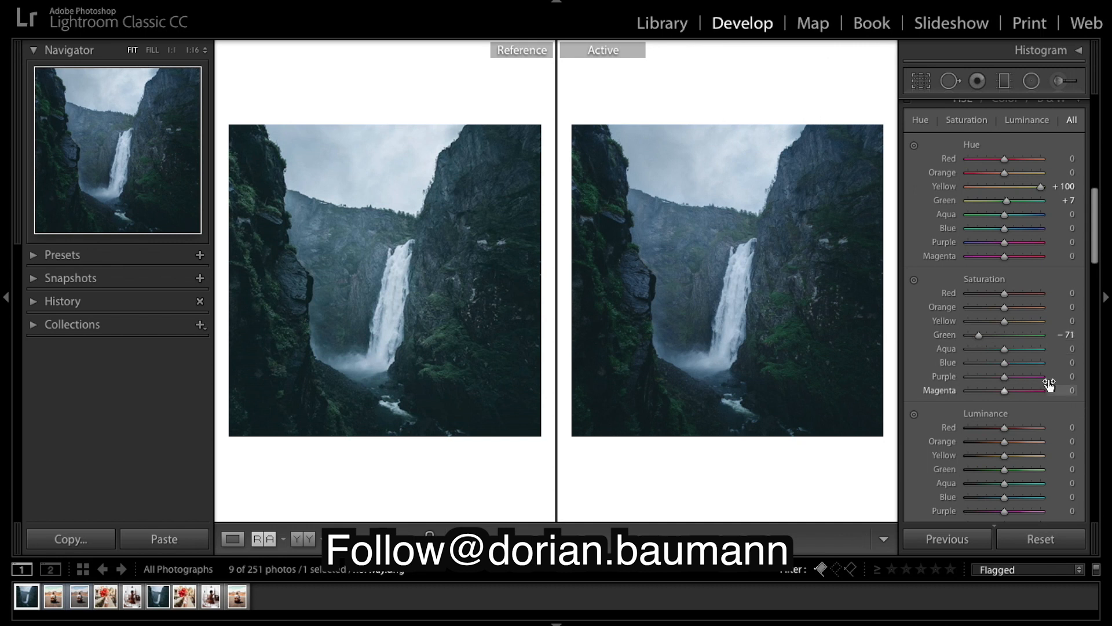
Set the yellow and green luminance to +100 each and the yellow saturation to -60.
scroll(1049, 385, down, 3)
scroll(1049, 385, down, 1)
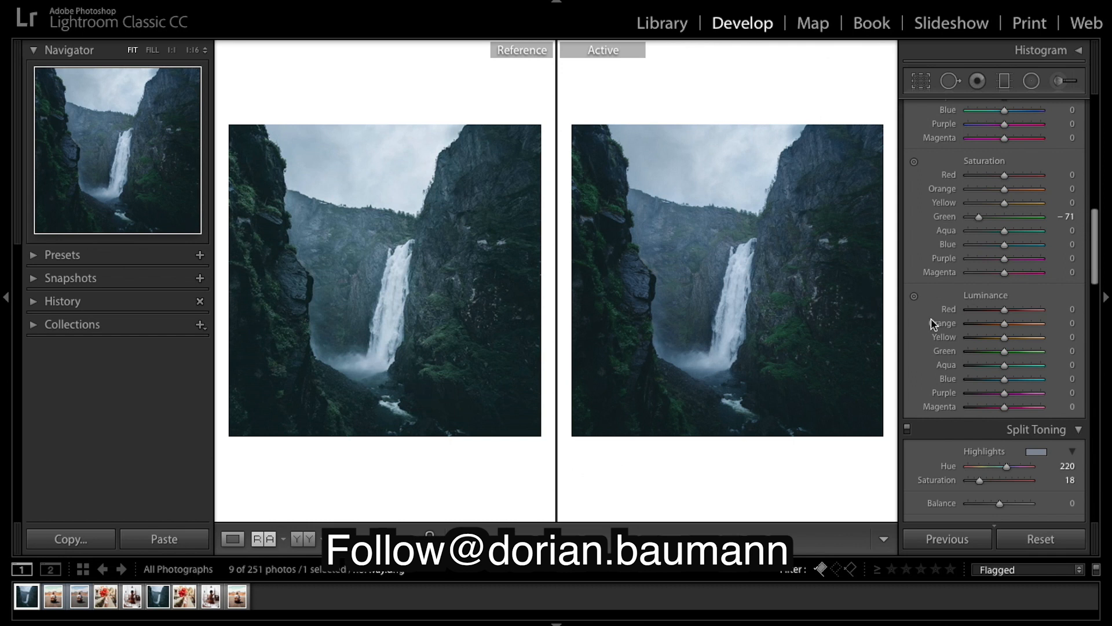
drag(1007, 356, 882, 342)
drag(957, 288, 1107, 371)
drag(1005, 342, 950, 339)
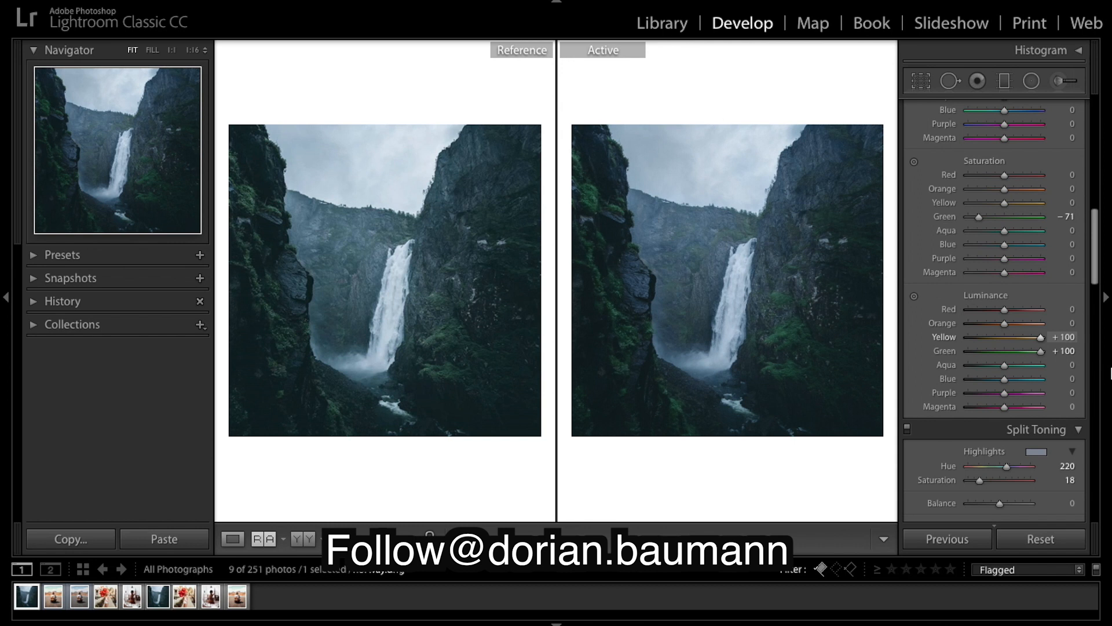
drag(795, 306, 1093, 333)
drag(1007, 209, 986, 209)
Set the aqua hue to +29, the blue hue to +70, and purple to hue -100 with saturation -49.
scroll(1014, 200, up, 3)
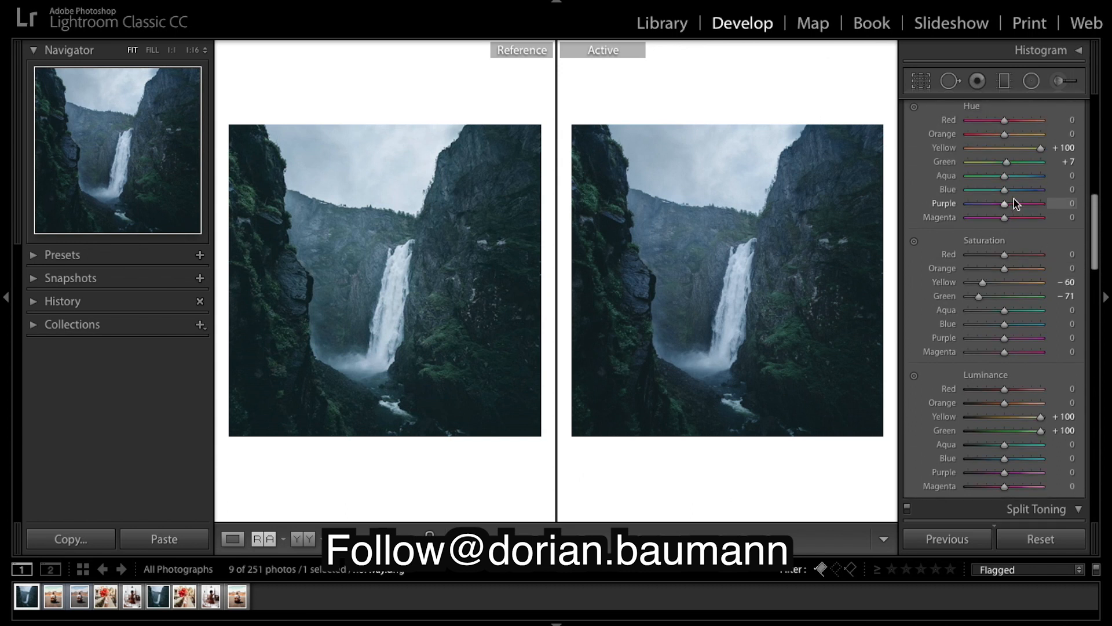
scroll(1014, 199, up, 2)
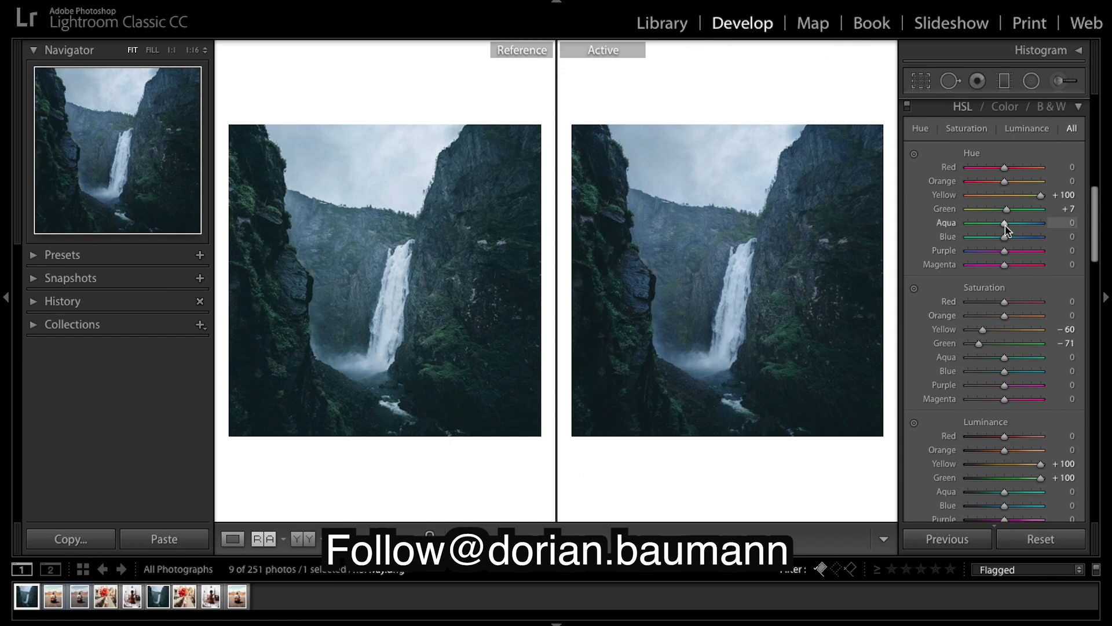
drag(1005, 225, 1016, 234)
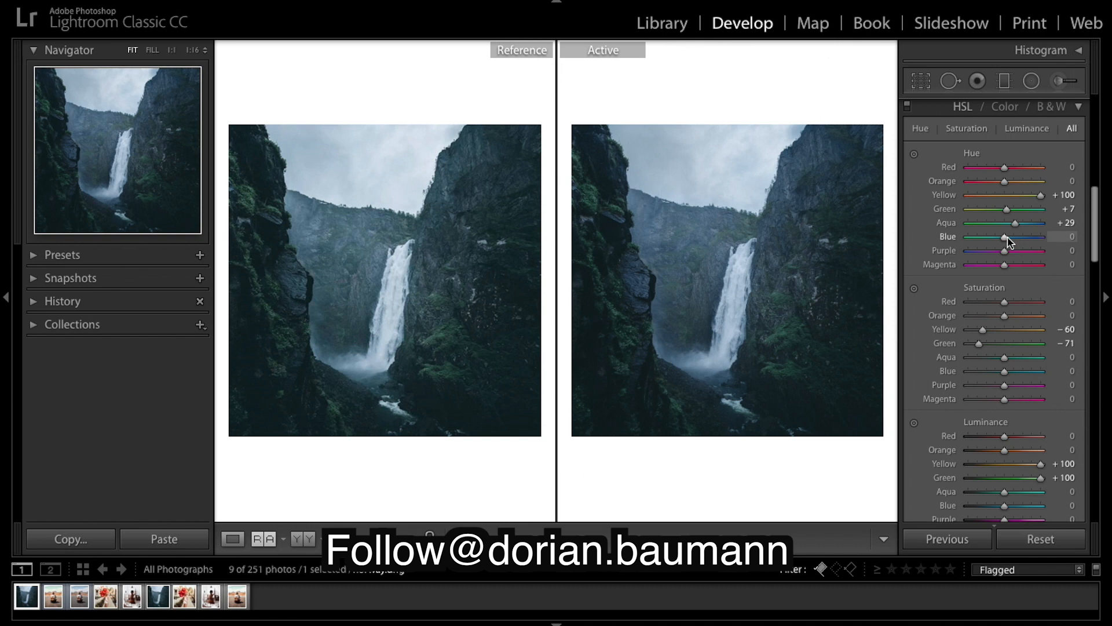
drag(1008, 238, 830, 241)
drag(1000, 388, 987, 390)
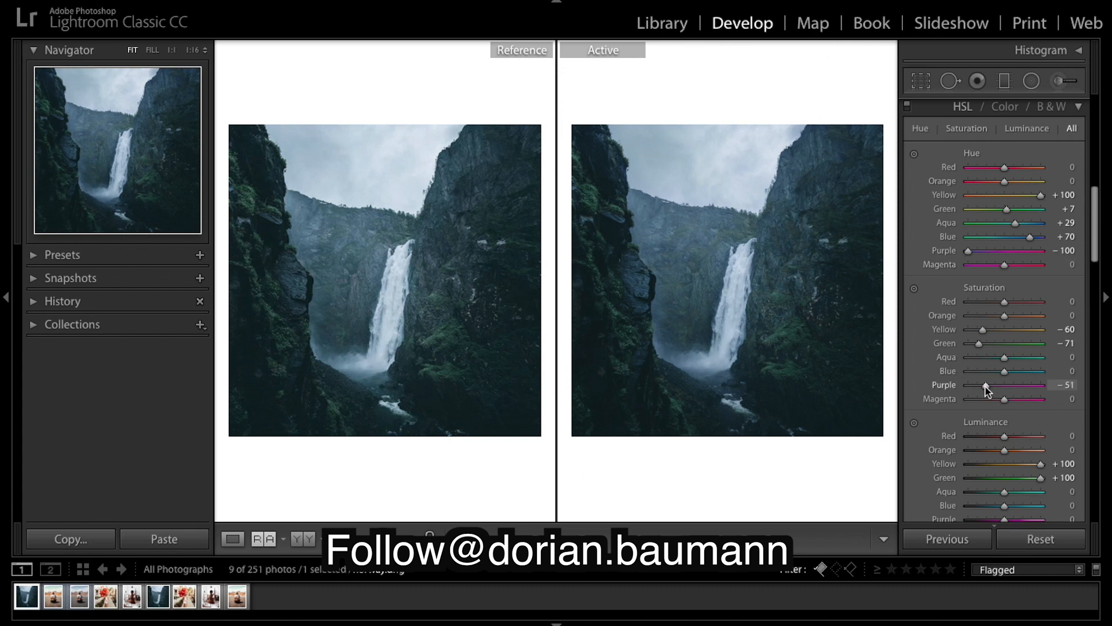
drag(987, 385, 987, 388)
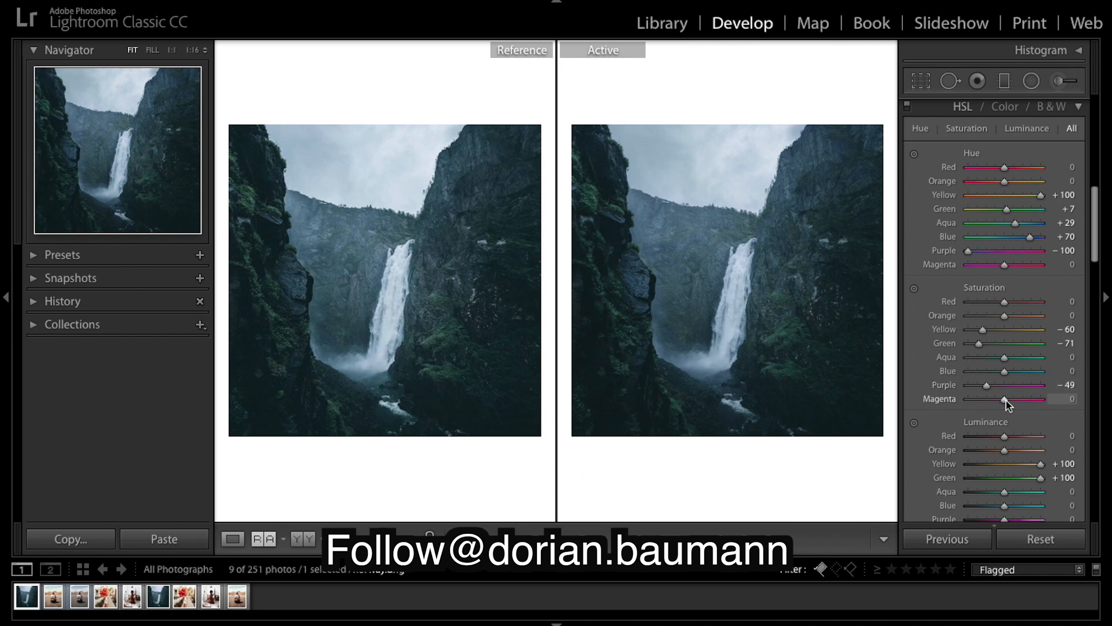
Set the magenta hue to -100 and the magenta saturation to +9.
drag(1004, 265, 957, 267)
click(1006, 265)
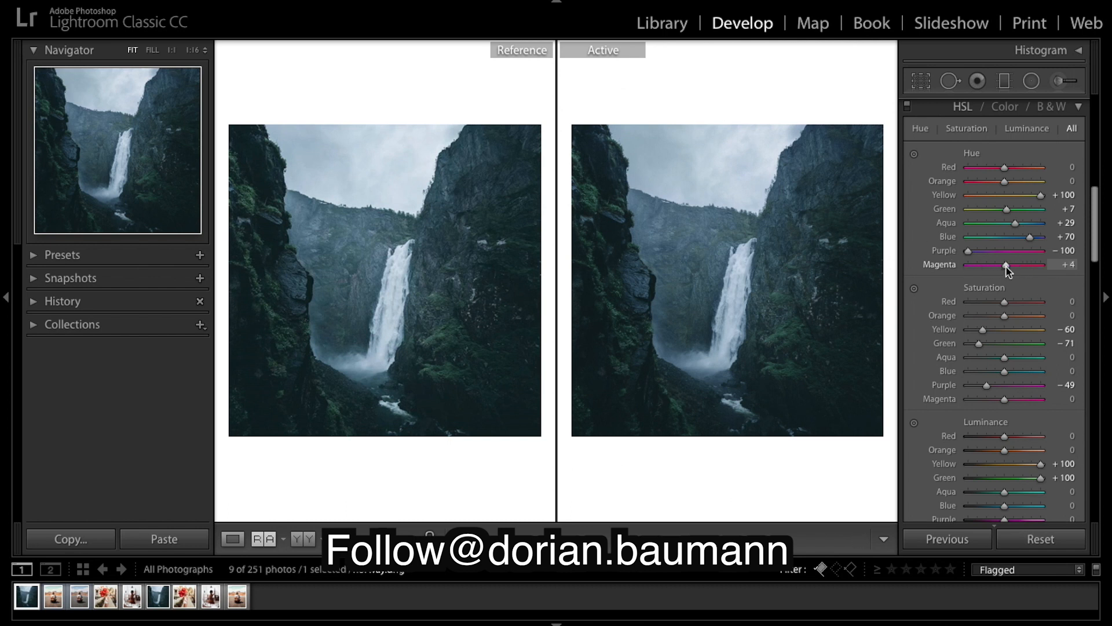
drag(1008, 271, 963, 269)
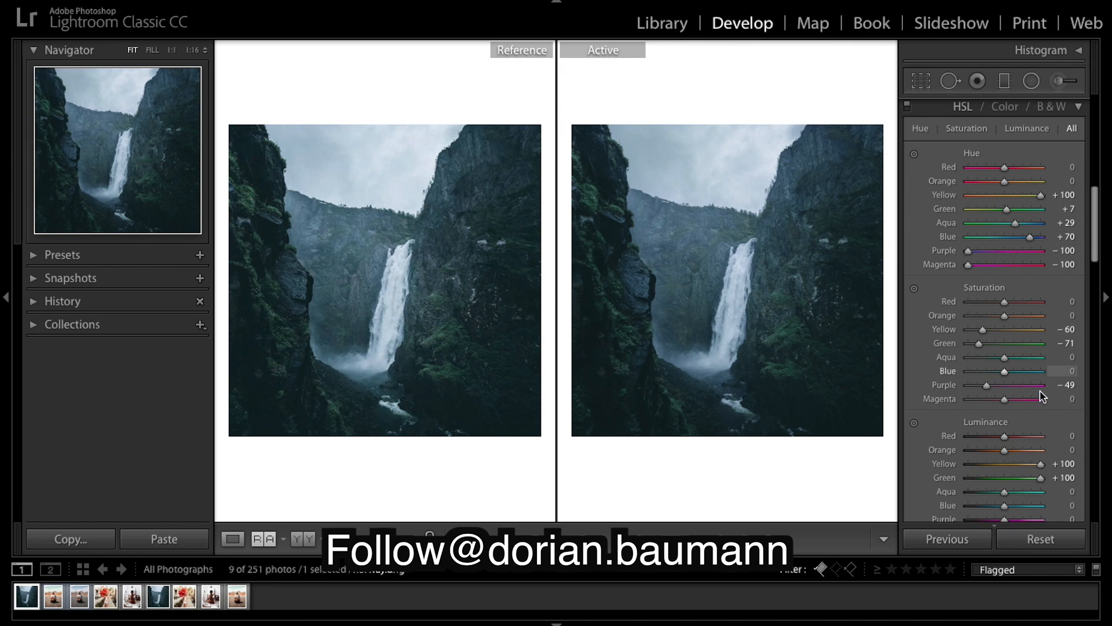
drag(1007, 398, 1012, 400)
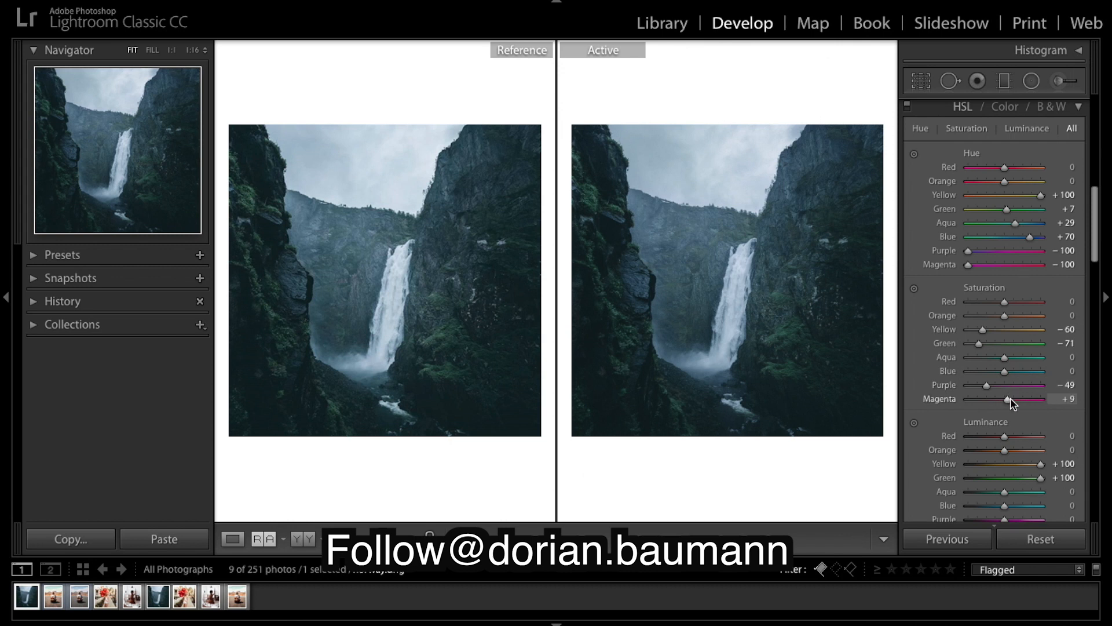
Set the luminance of aqua to +10, blue to +38 and purple to +61.
scroll(1013, 403, down, 2)
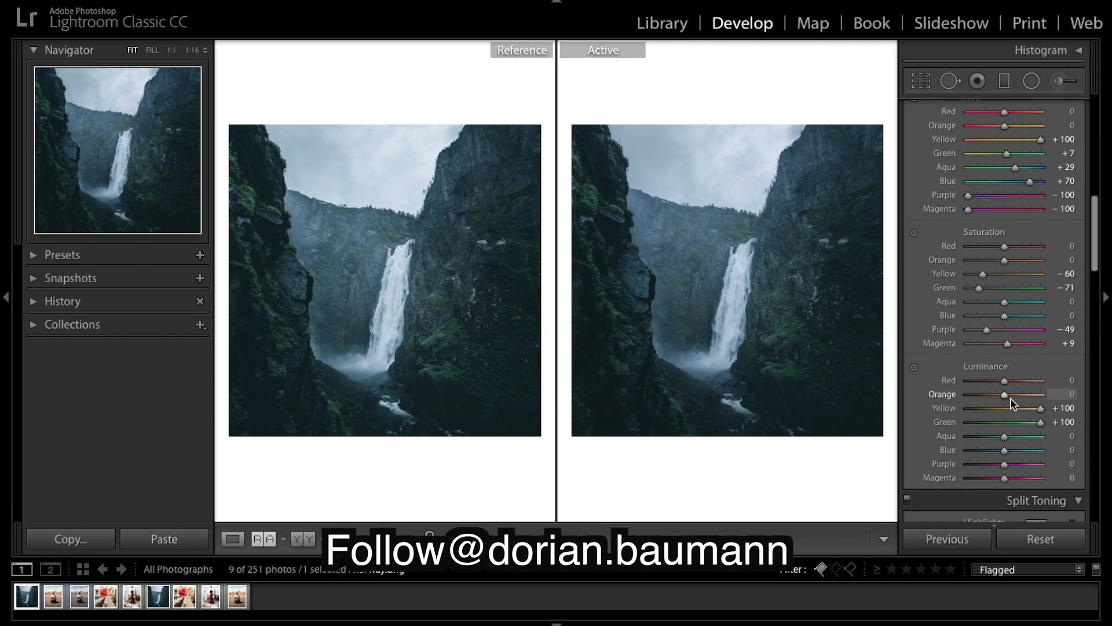
drag(1005, 436, 1008, 438)
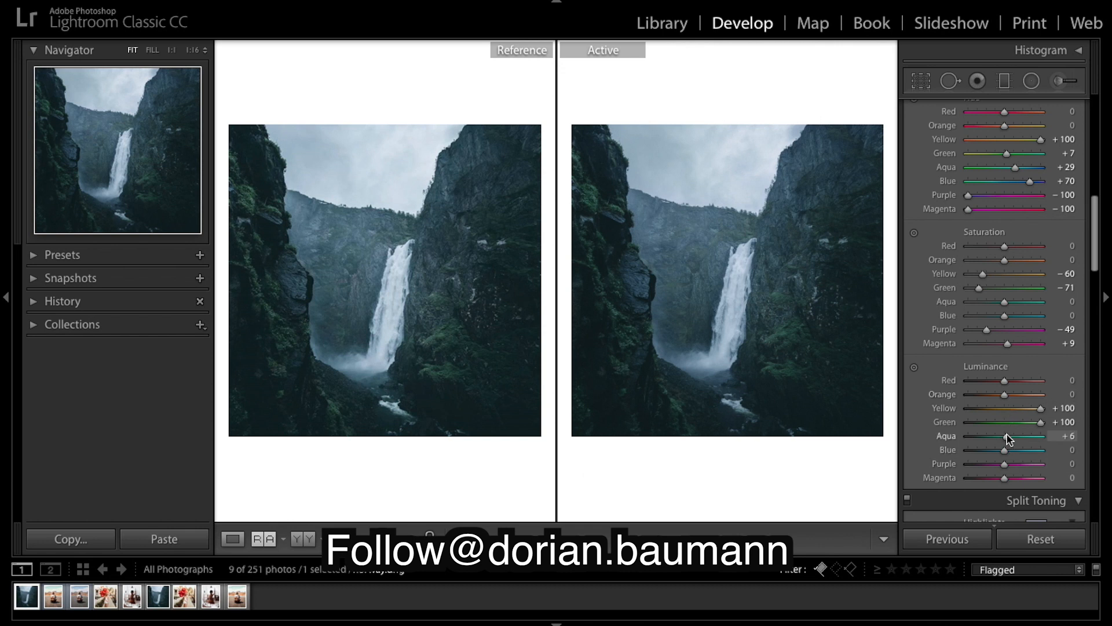
drag(1007, 439, 1008, 439)
mouse_move(1009, 439)
mouse_down()
mouse_move(1019, 451)
mouse_move(927, 452)
mouse_move(1020, 457)
mouse_up()
scroll(1005, 382, down, 2)
scroll(1007, 388, down, 1)
mouse_move(1005, 415)
mouse_down()
mouse_move(1028, 416)
mouse_move(954, 414)
mouse_move(1026, 414)
mouse_up()
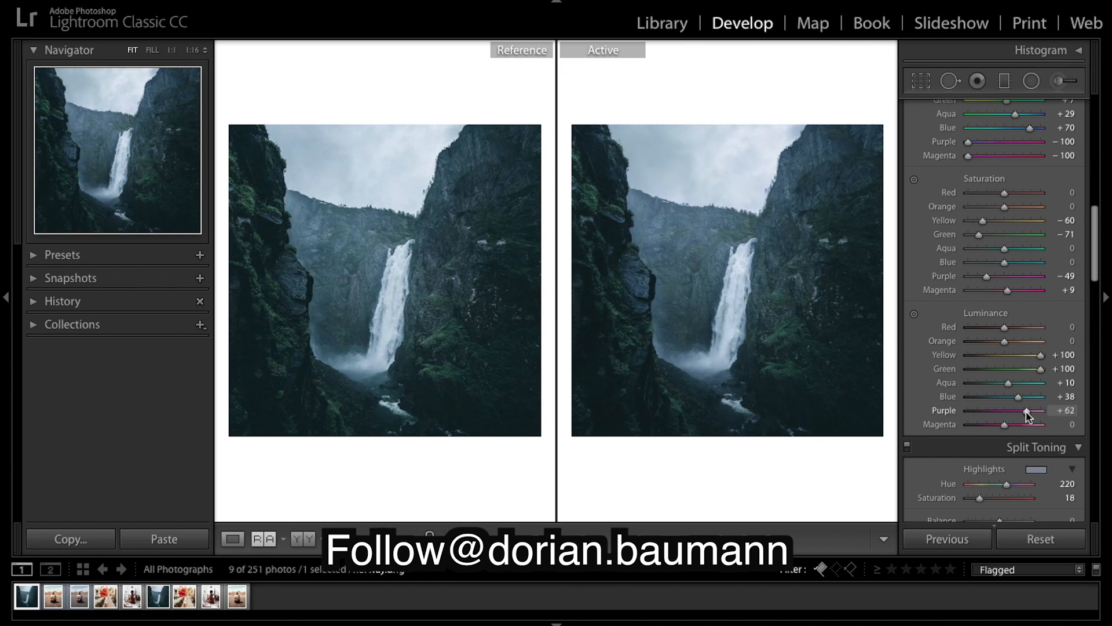
scroll(1027, 415, down, 2)
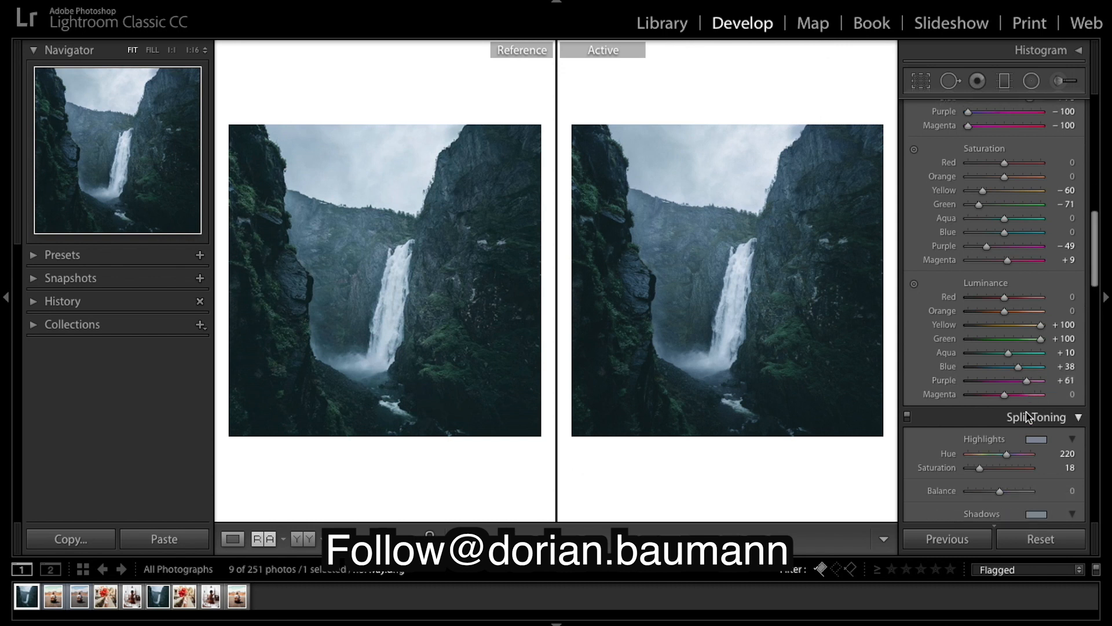
scroll(1027, 415, down, 12)
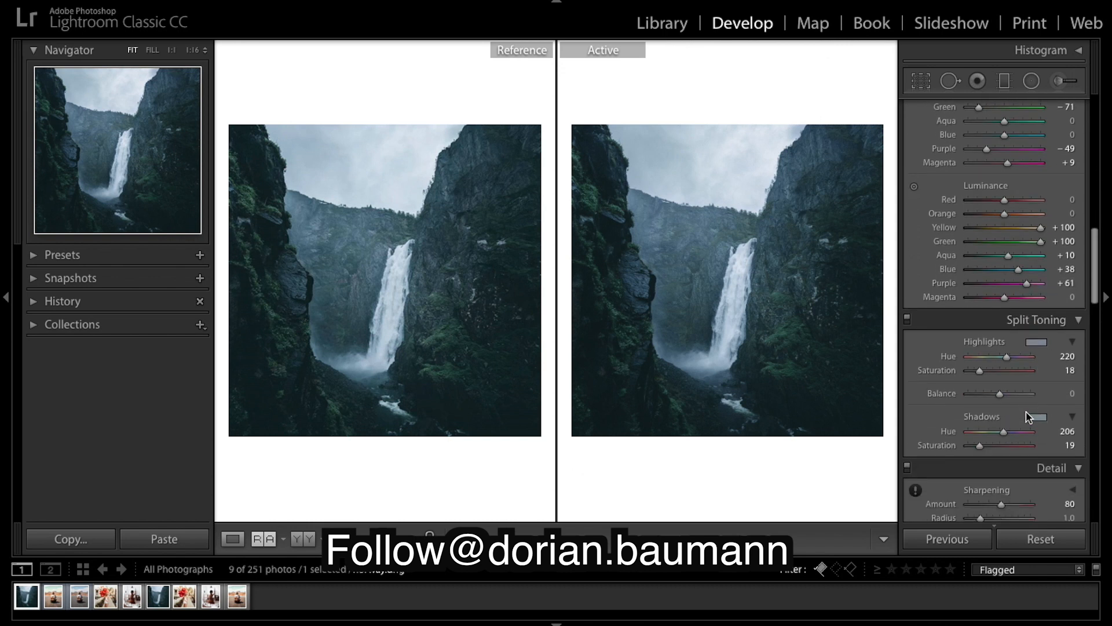
scroll(1028, 414, up, 20)
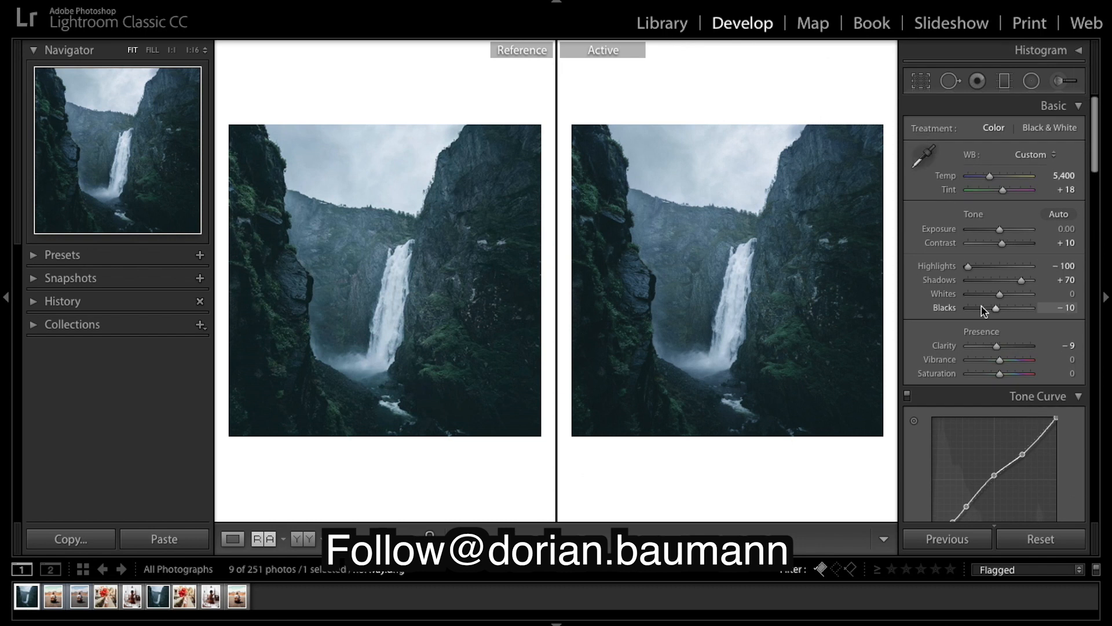
Try small shifts of the tone curve's black point and its lowest shadow point, undoing each one.
scroll(934, 278, down, 15)
drag(932, 269, 932, 266)
key(ctrl+z)
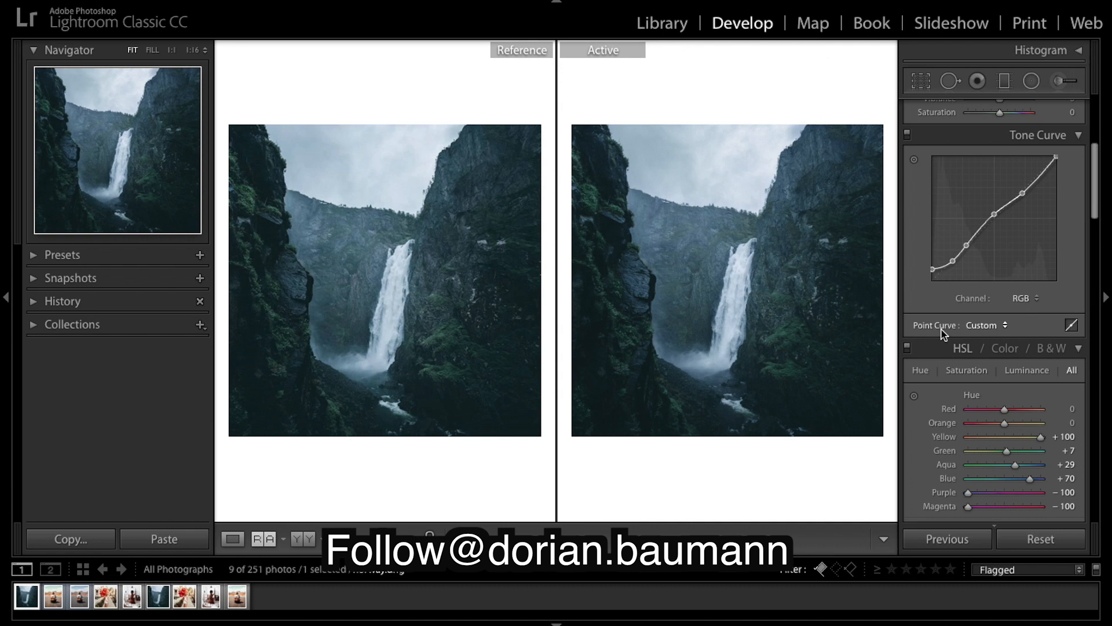
click(952, 264)
drag(950, 261, 951, 262)
key(ctrl+z)
Raise the black point of the RGB tone curve very slightly.
drag(933, 269, 929, 272)
Compare the edited waterfall photo with its unedited before version, next to the reference image.
key(backslash)
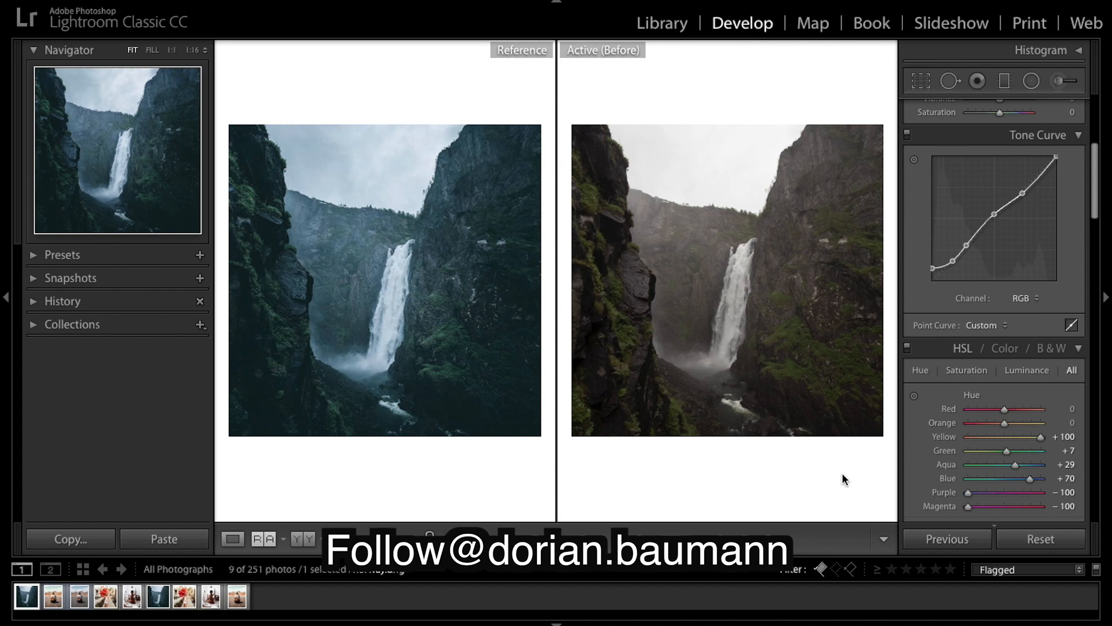
key(backslash)
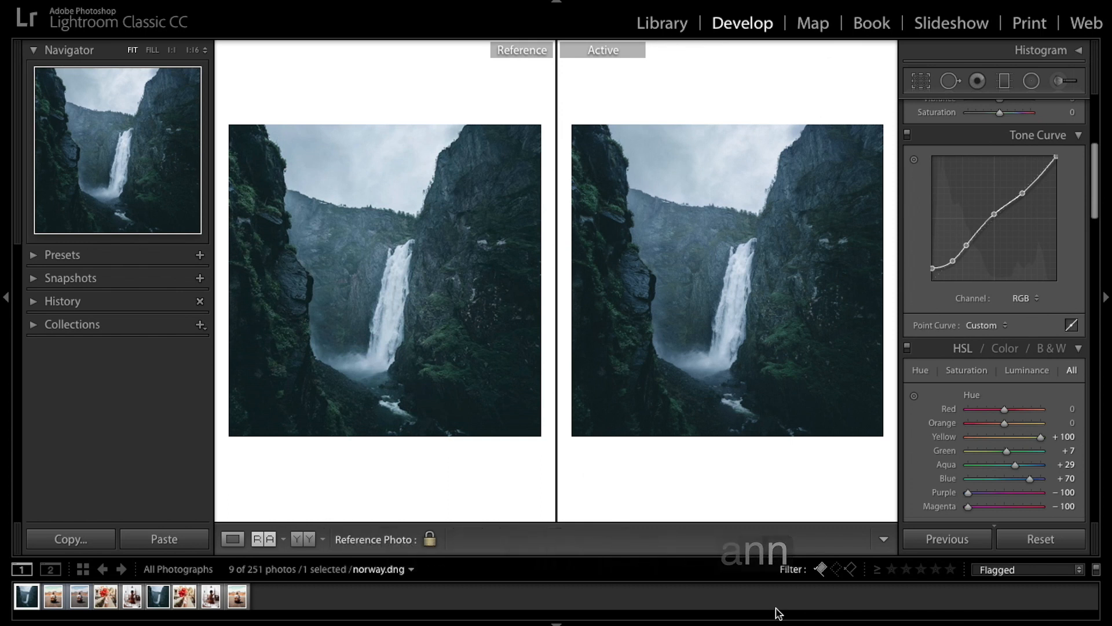
key(backslash)
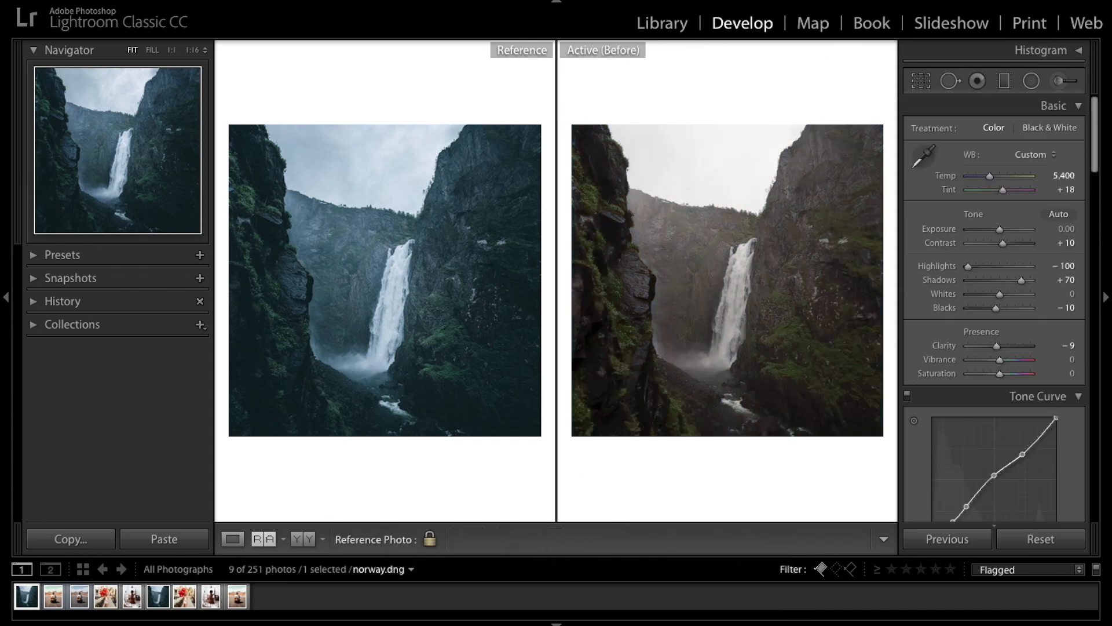
key(backslash)
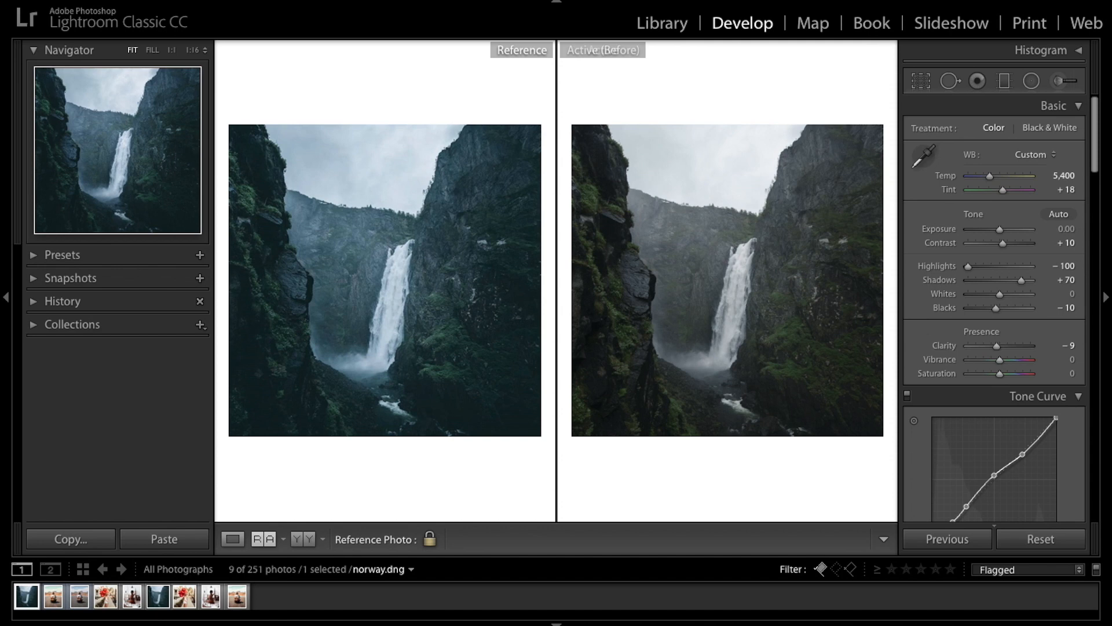